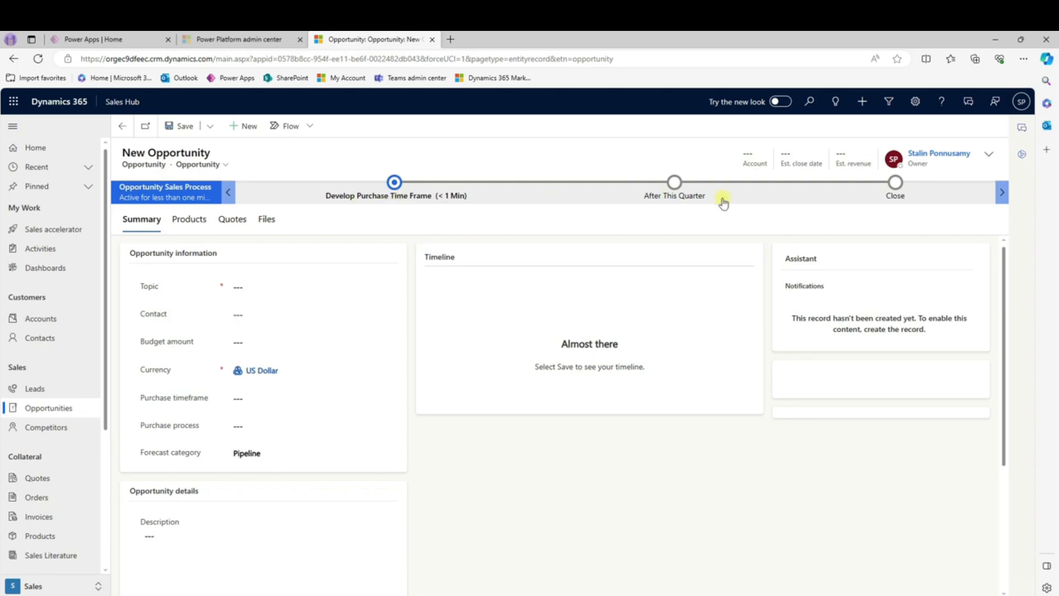
# Step: Try Next Quarter and Immediate as the new opportunity's purchase timeframe, and view the fields of the Immediate Or This Quarter stage
pyautogui.click(264, 407)
pyautogui.click(262, 402)
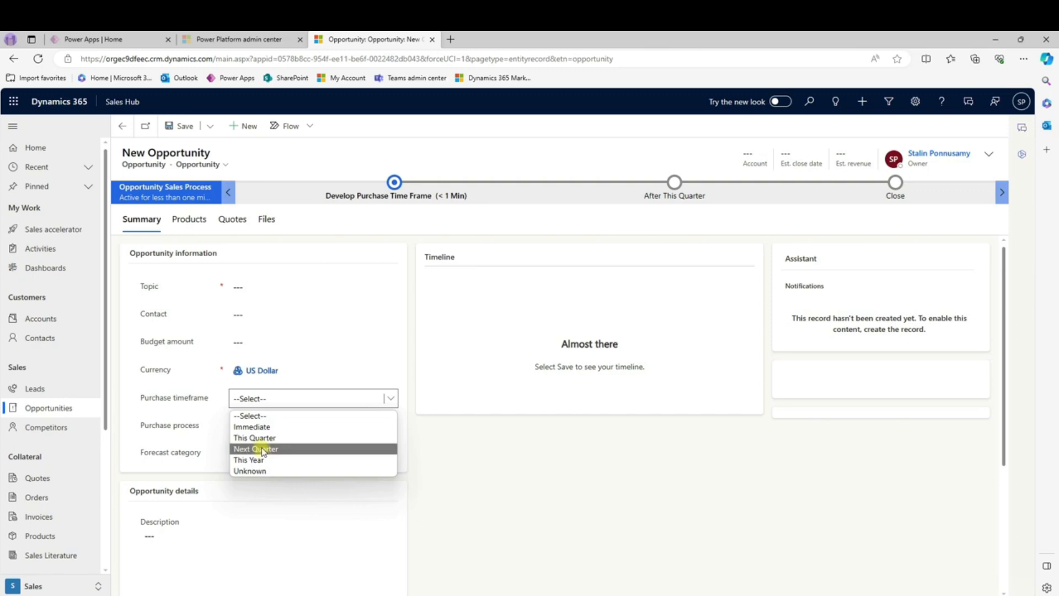
pyautogui.click(262, 450)
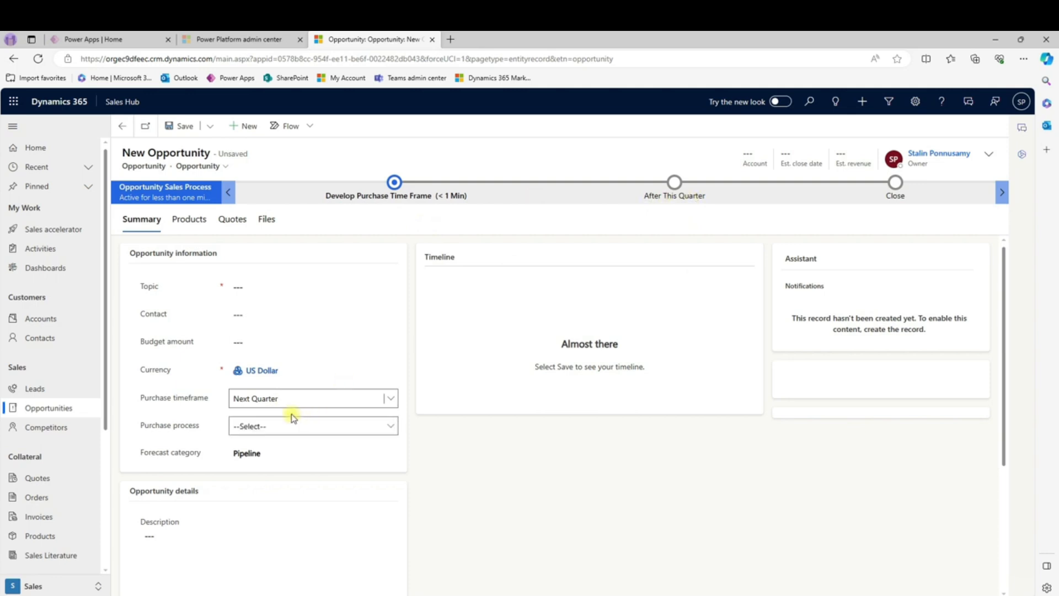
pyautogui.click(290, 399)
pyautogui.click(272, 425)
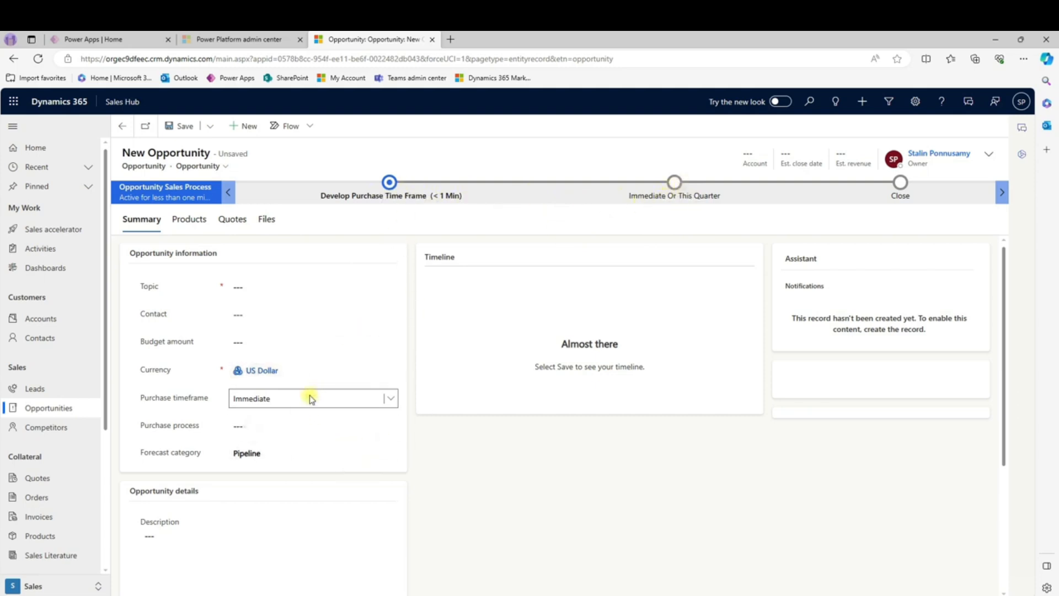
pyautogui.click(674, 183)
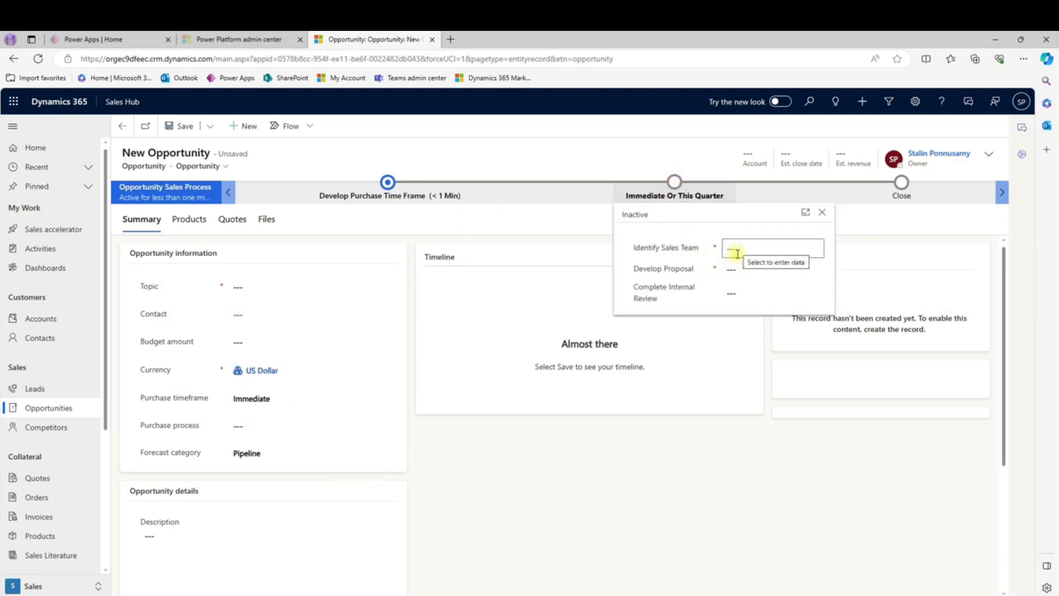
# Step: Set the purchase timeframe to Next Quarter to view the After This Quarter stage, and discard the unsaved opportunity
pyautogui.click(279, 401)
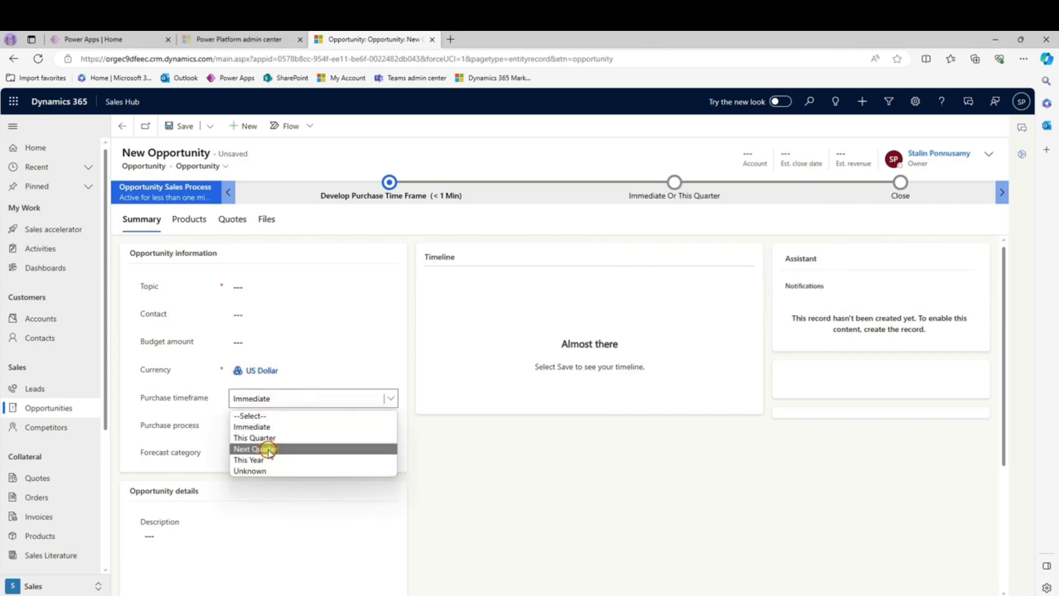
pyautogui.click(268, 449)
pyautogui.click(674, 183)
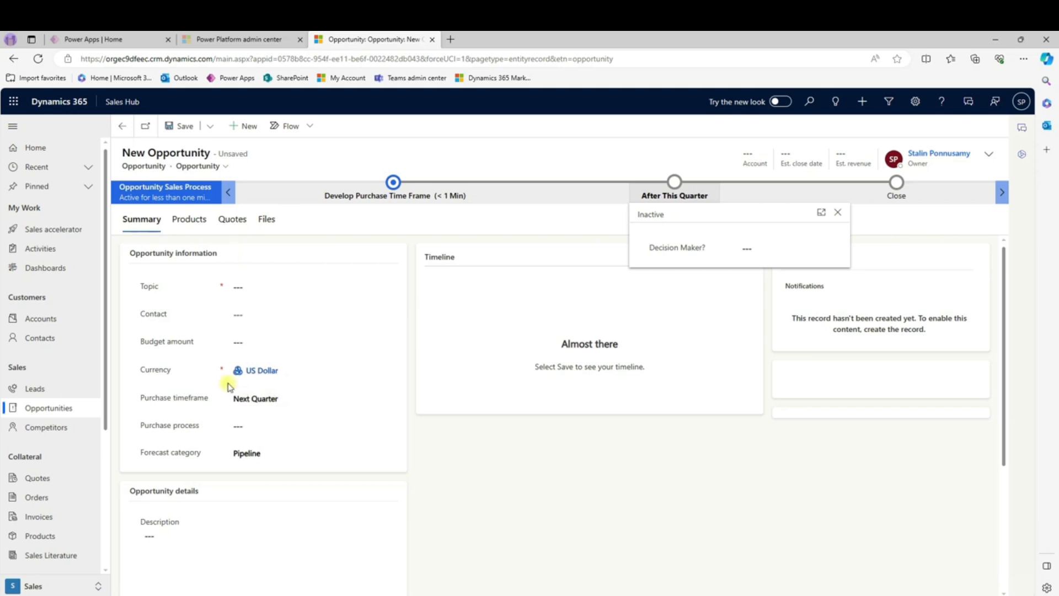
pyautogui.click(50, 408)
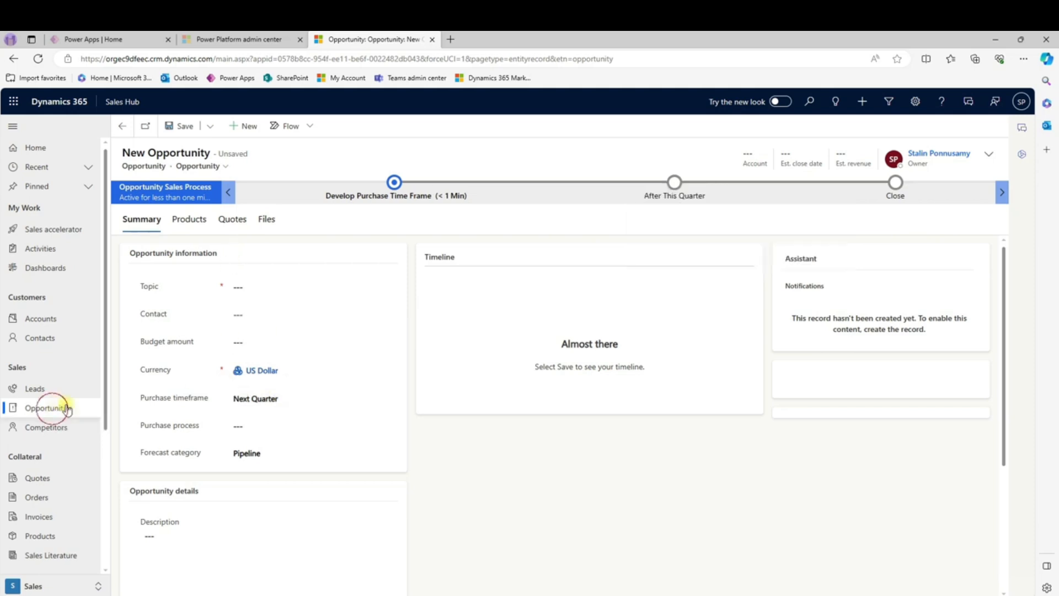
pyautogui.click(574, 400)
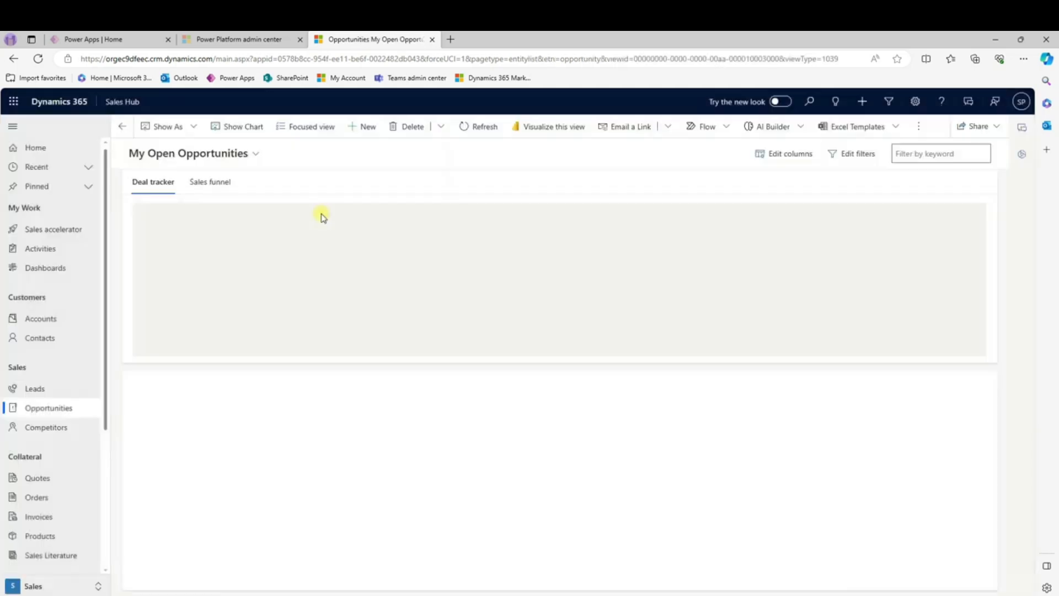
# Step: Start another new opportunity with the purchase timeframe set to Immediate, and discard its unsaved changes
pyautogui.click(364, 127)
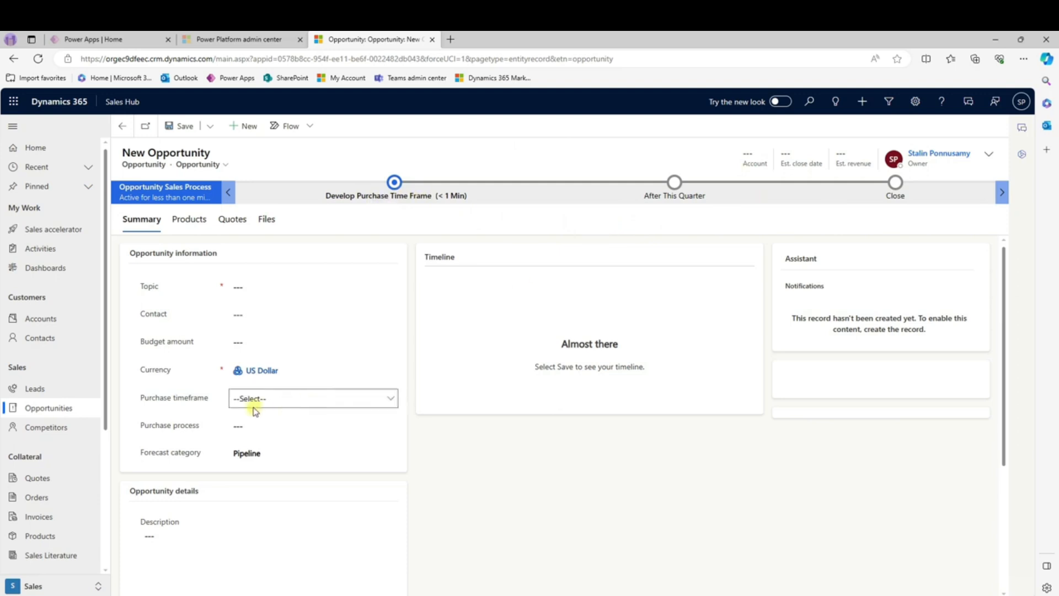
pyautogui.click(272, 399)
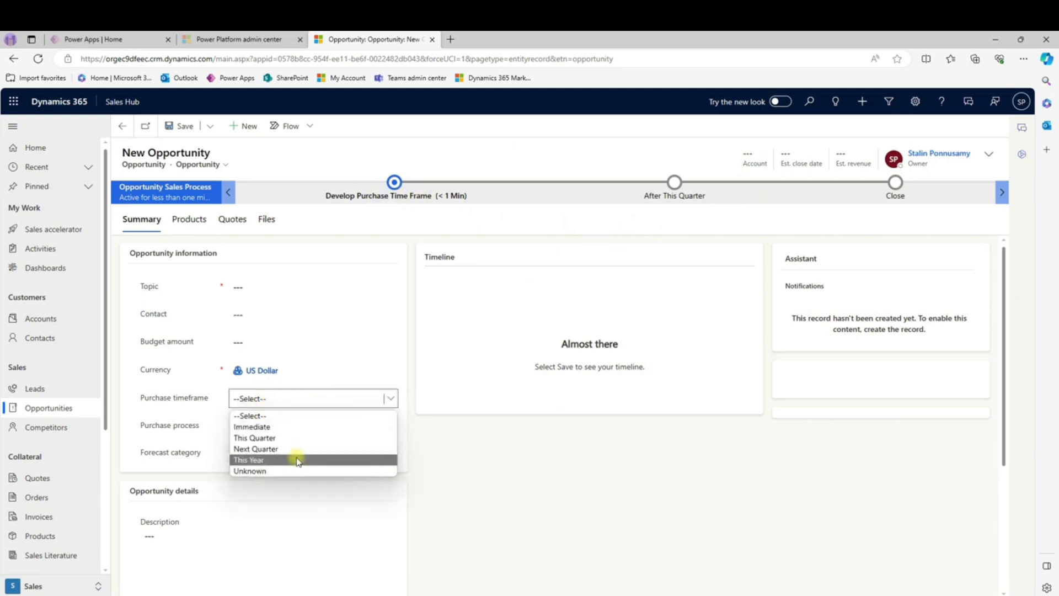
pyautogui.click(274, 427)
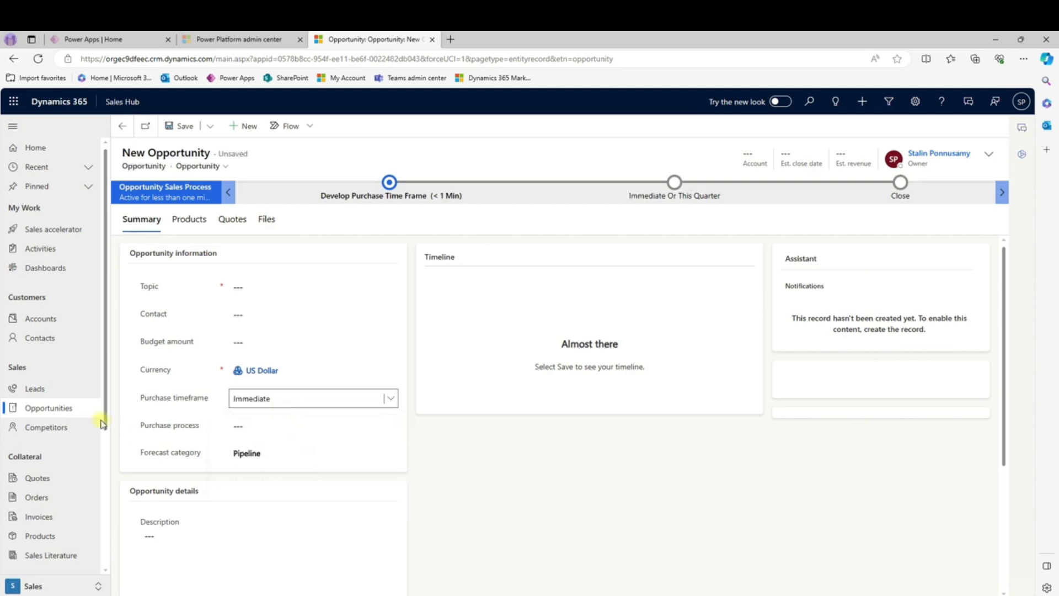
pyautogui.click(53, 409)
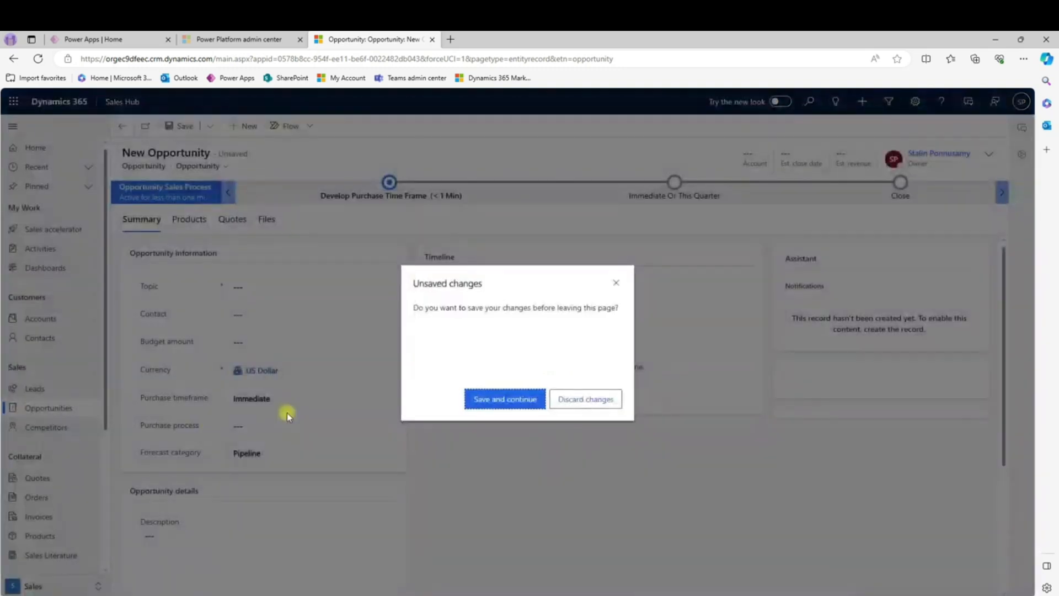
pyautogui.click(561, 409)
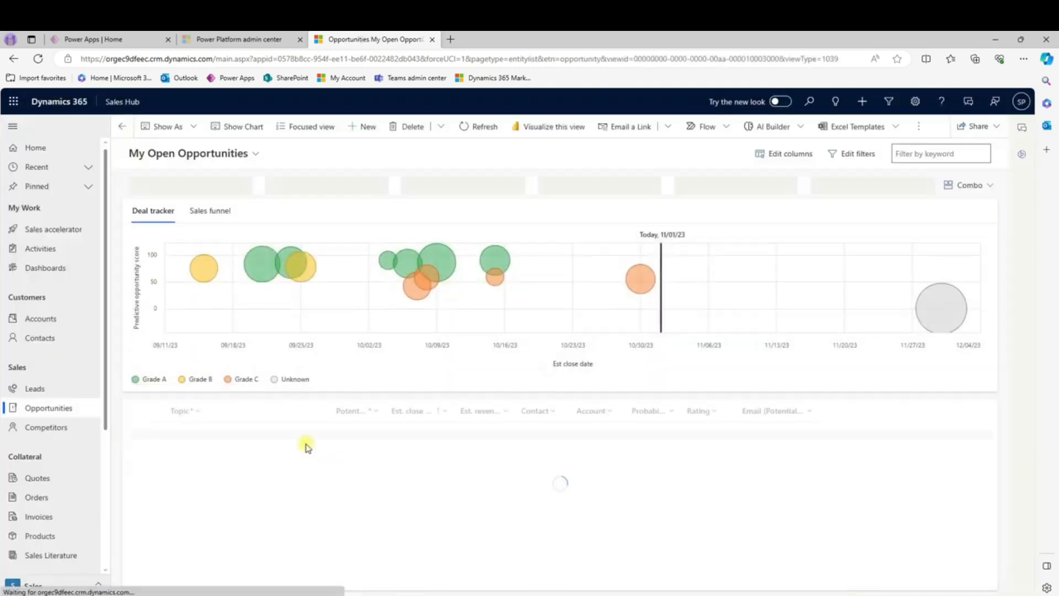
# Step: Open the full record of the opportunity about potential partnership opportunities at the trade show
pyautogui.click(172, 436)
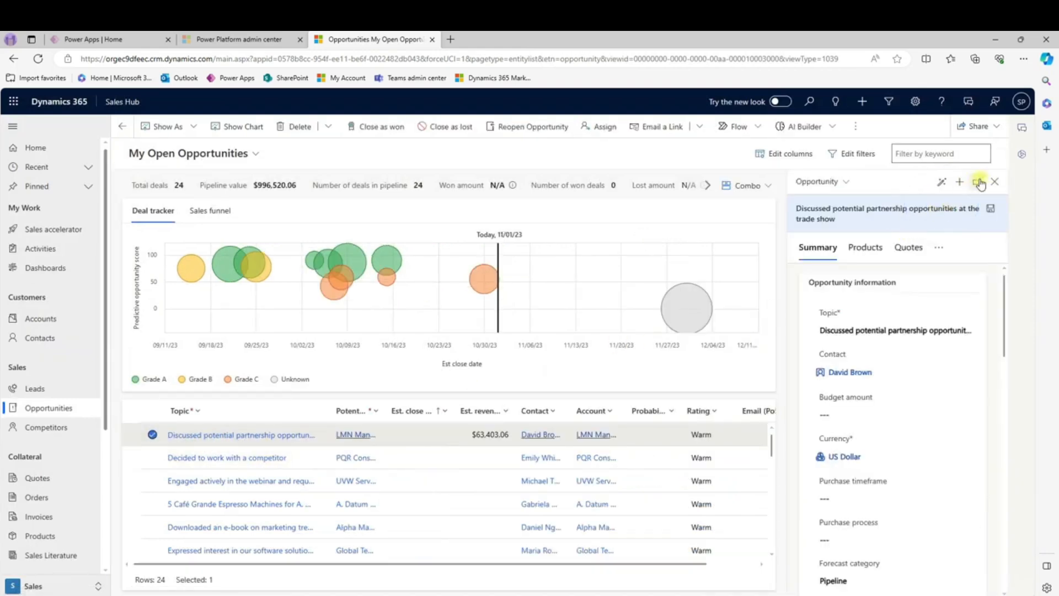
pyautogui.click(977, 182)
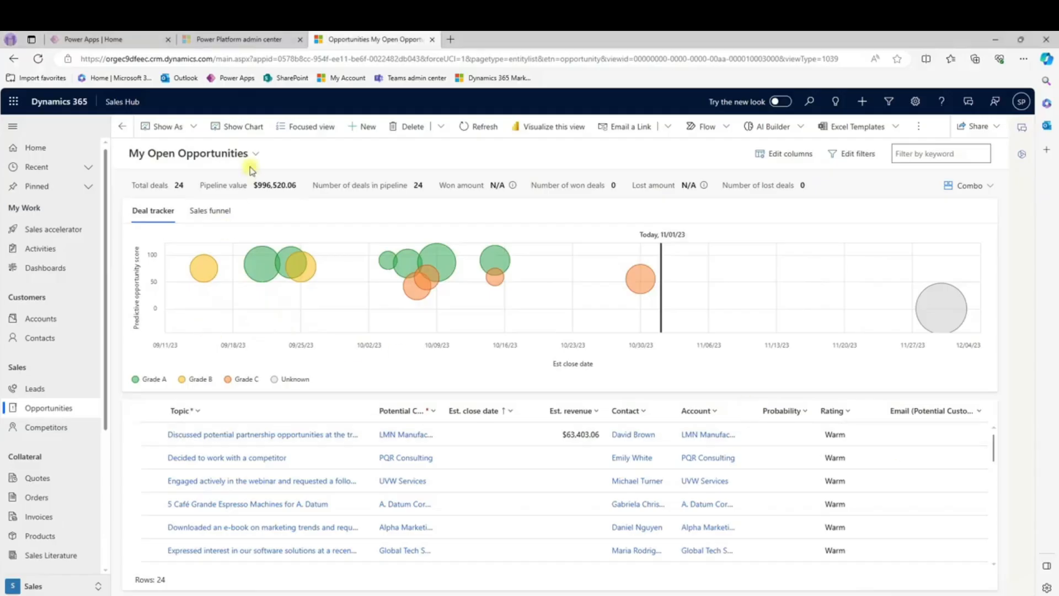
# Step: Switch the opportunities list to the All Opportunities view
pyautogui.click(254, 155)
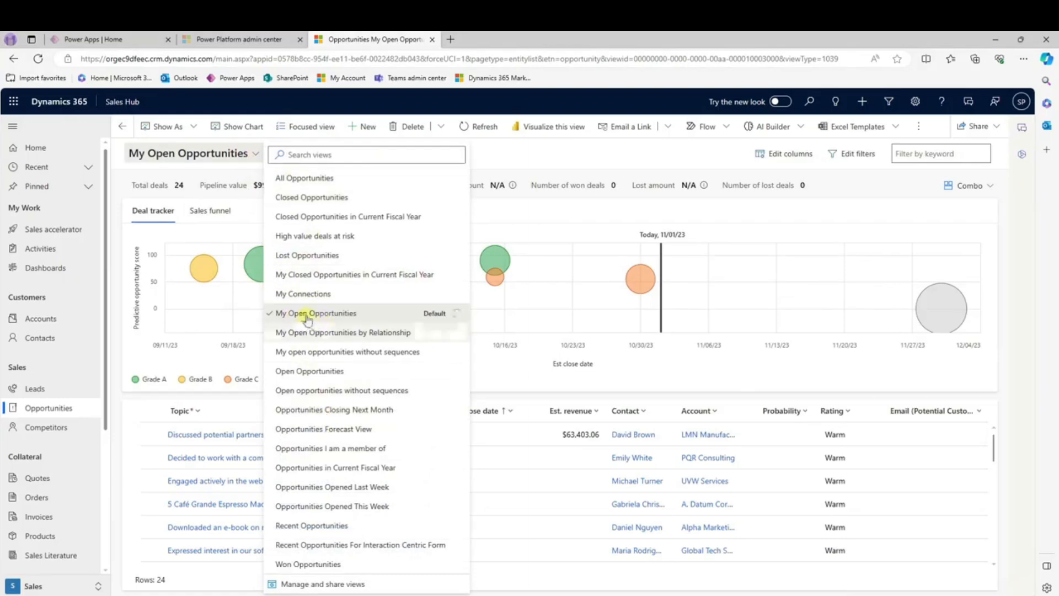
pyautogui.click(303, 176)
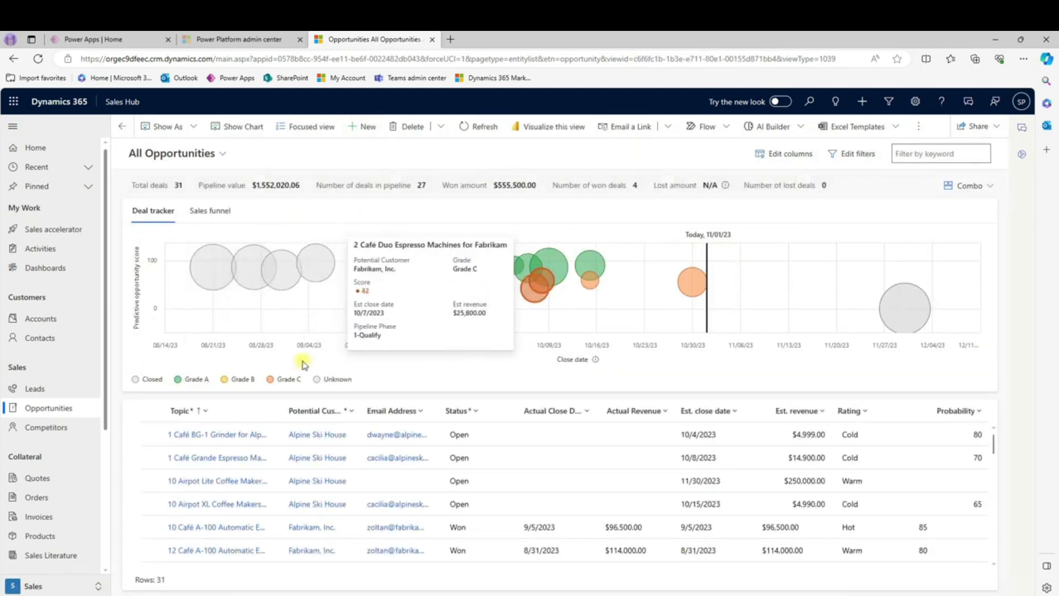
# Step: Display the opportunities in the List layout, return to the Combo layout, and inspect a deal in the deal tracker chart
pyautogui.click(990, 186)
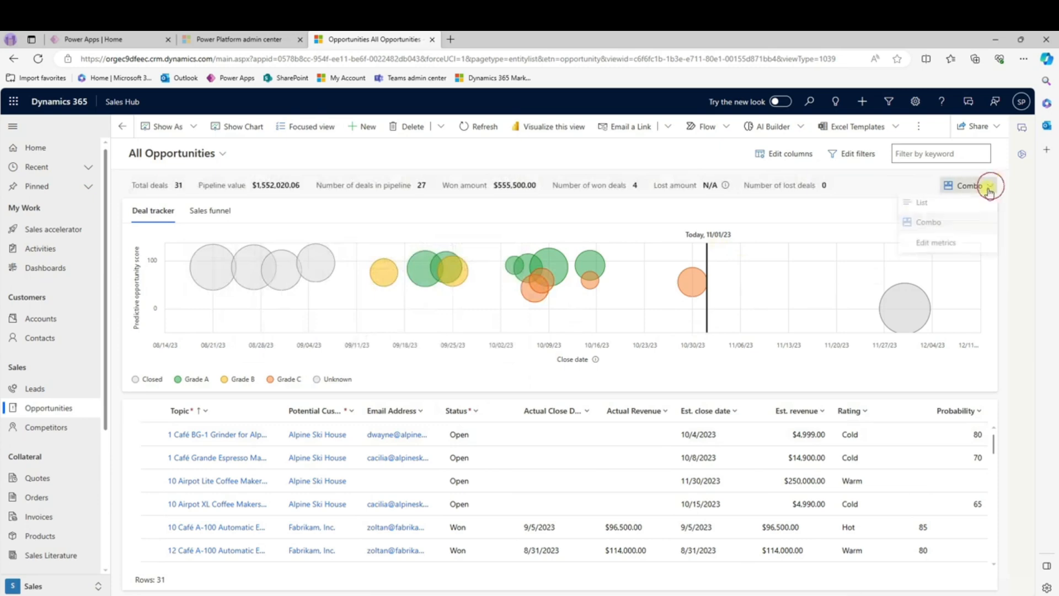
pyautogui.click(922, 205)
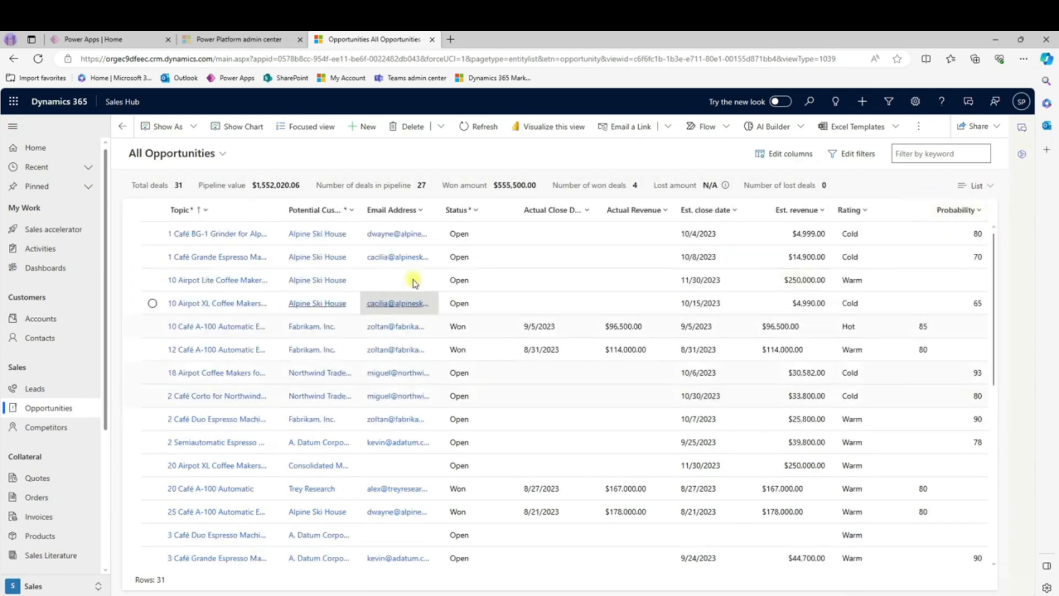
pyautogui.click(991, 188)
pyautogui.click(932, 224)
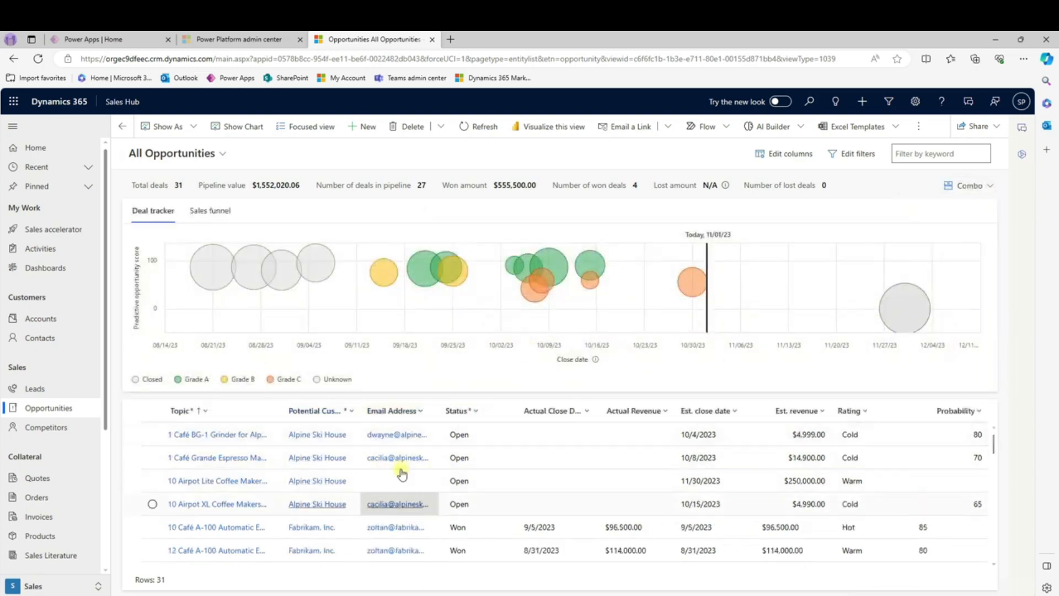
pyautogui.moveTo(468, 272)
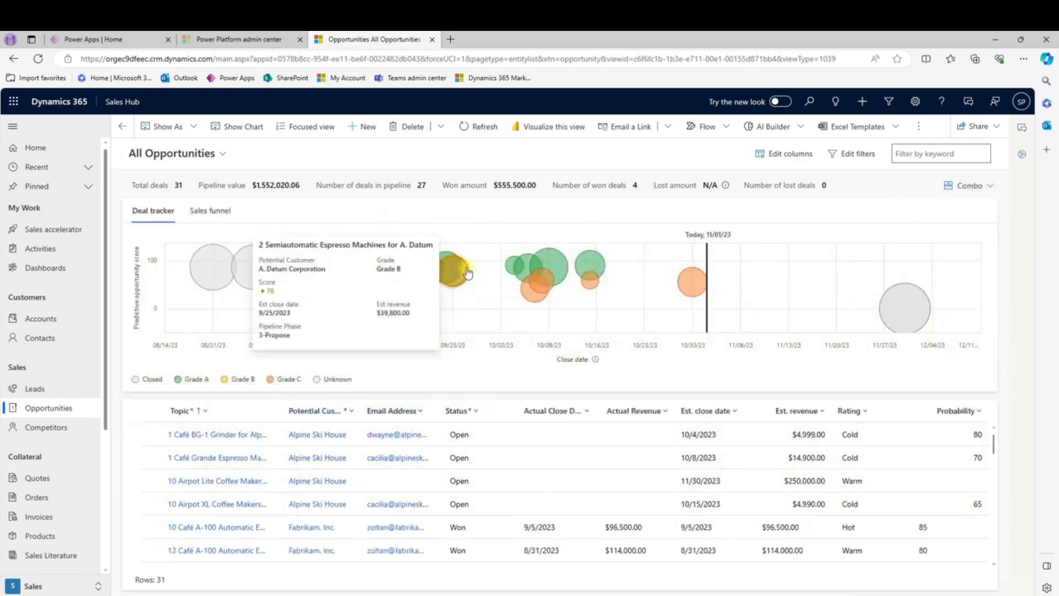
# Step: Create a new opportunity metric on the Est. revenue field with Sum as the aggregation function
pyautogui.click(989, 187)
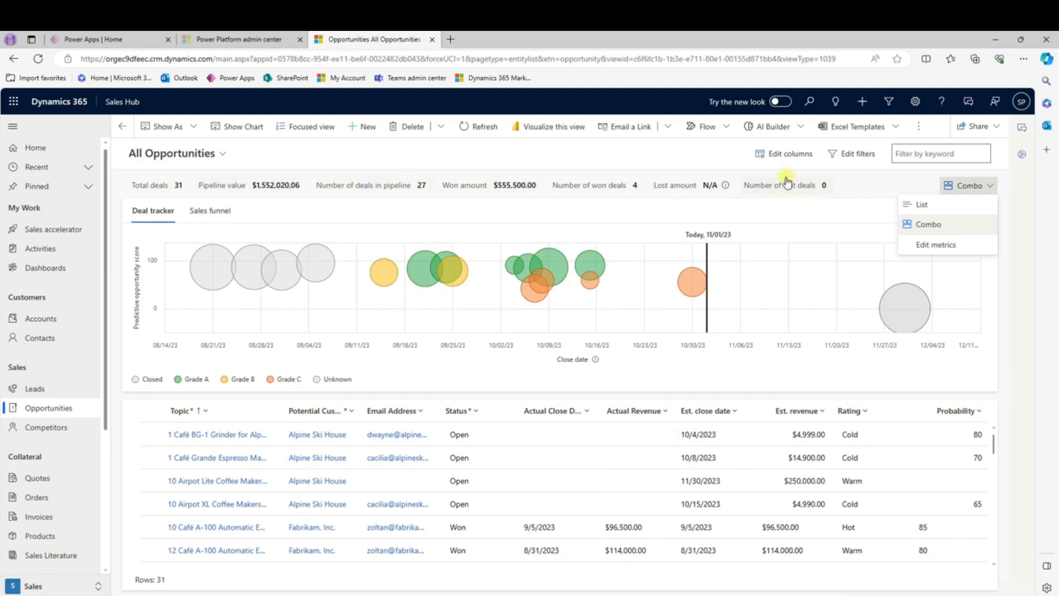
pyautogui.click(936, 246)
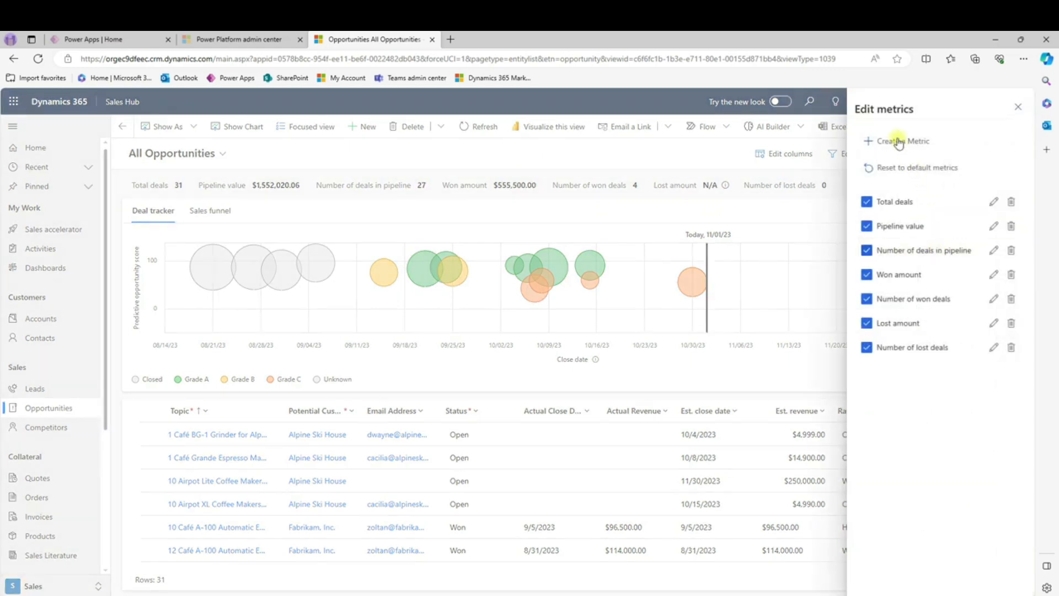
pyautogui.click(897, 138)
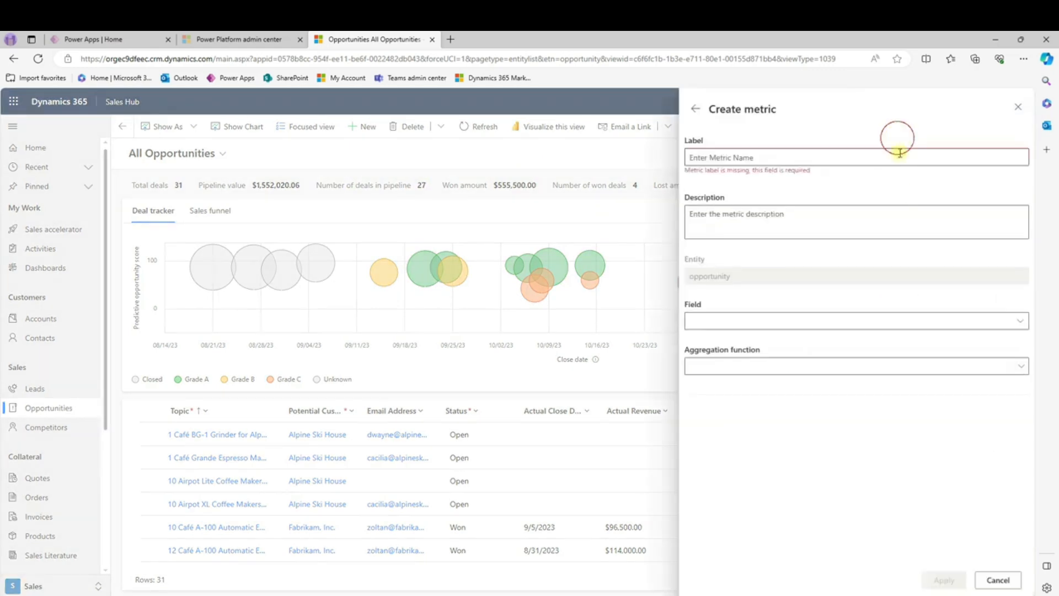
pyautogui.click(737, 321)
pyautogui.click(364, 271)
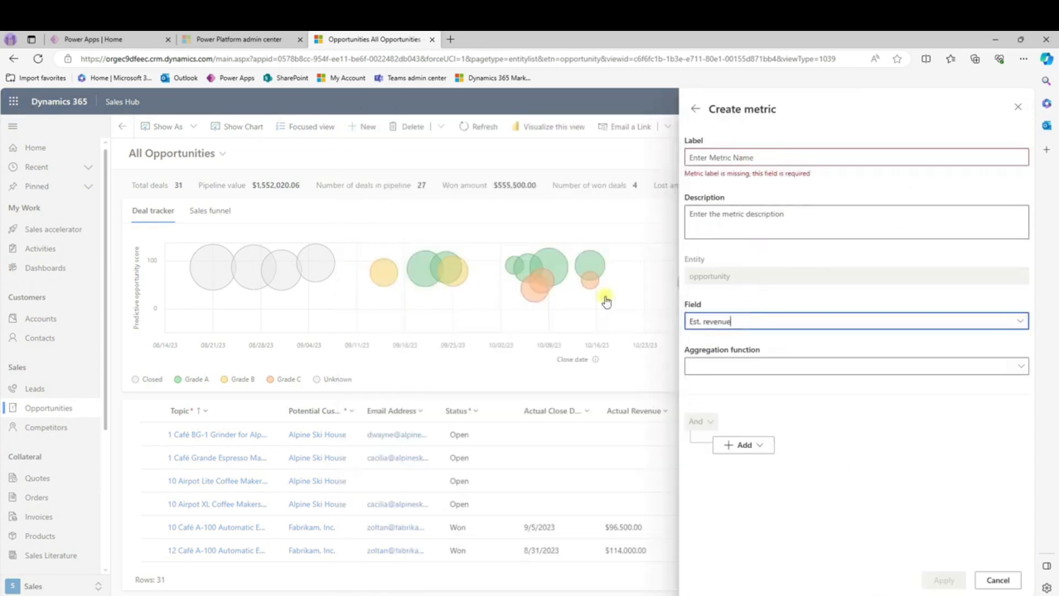
pyautogui.click(740, 365)
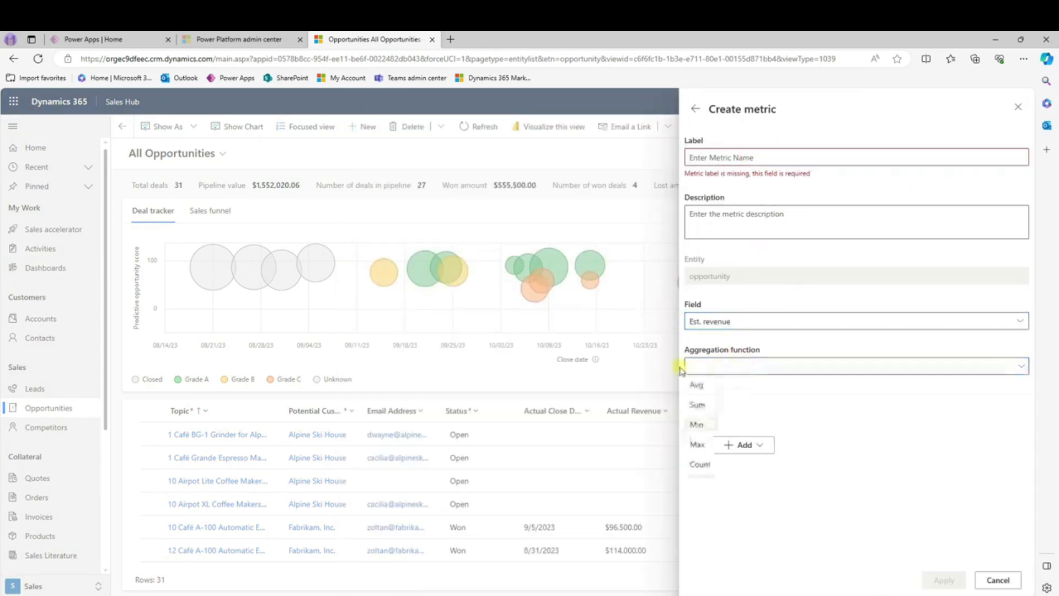
pyautogui.click(702, 404)
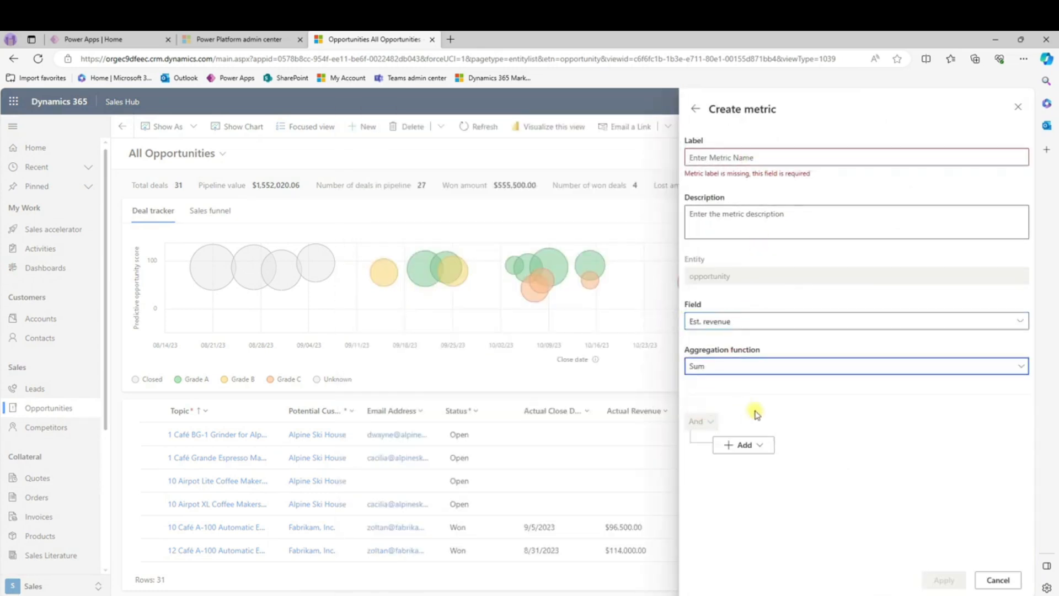
# Step: Add a filter condition to the metric that limits Created On to This month
pyautogui.click(761, 445)
pyautogui.click(751, 464)
pyautogui.click(817, 450)
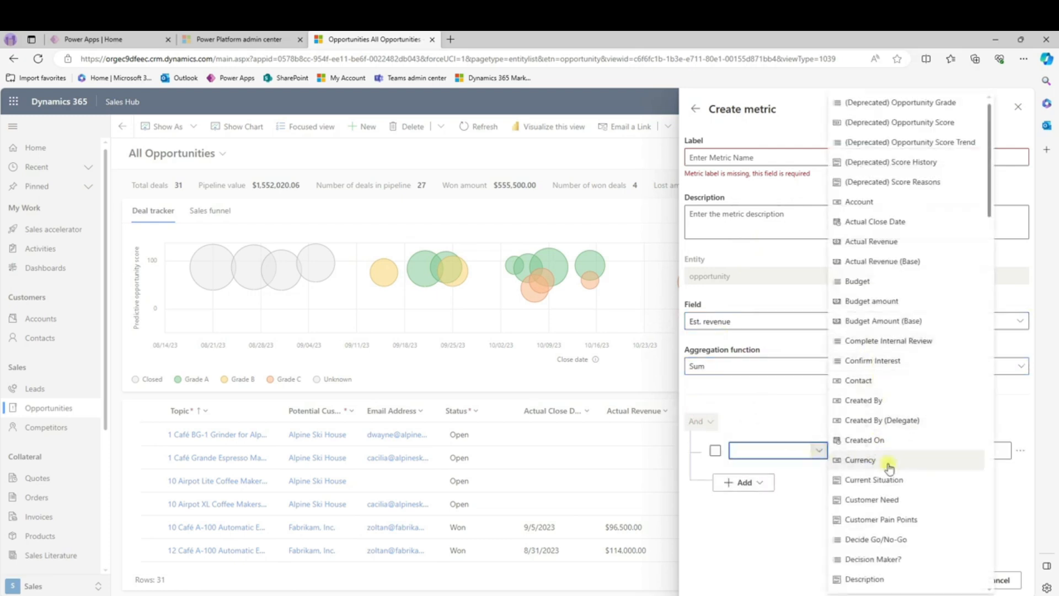
pyautogui.click(870, 440)
pyautogui.click(882, 451)
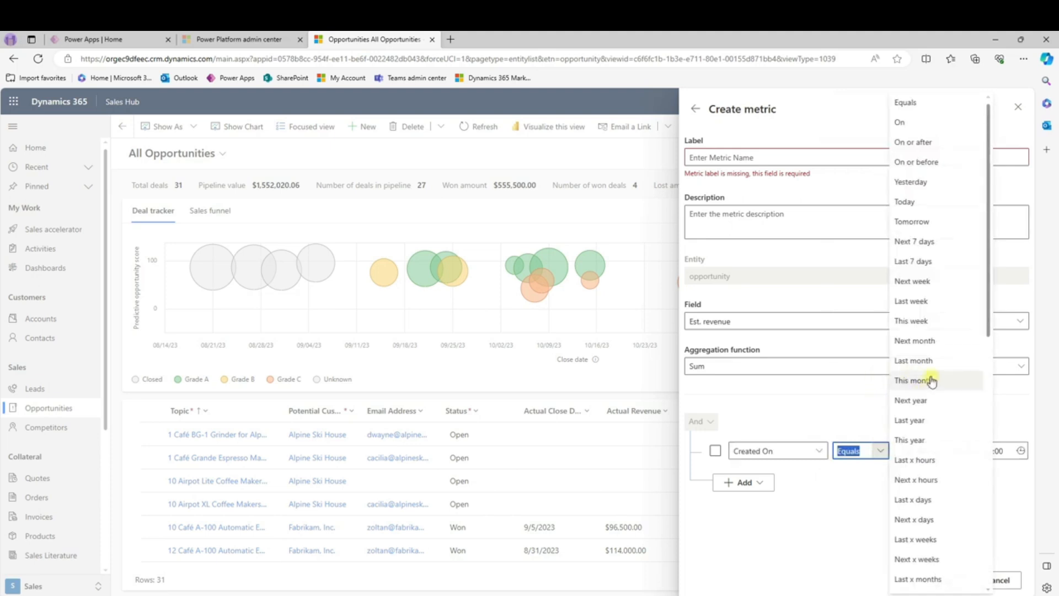
pyautogui.click(925, 379)
# Step: Label the metric This Month Est Rev, apply it, and bring it into view among the opportunity metrics
pyautogui.click(727, 159)
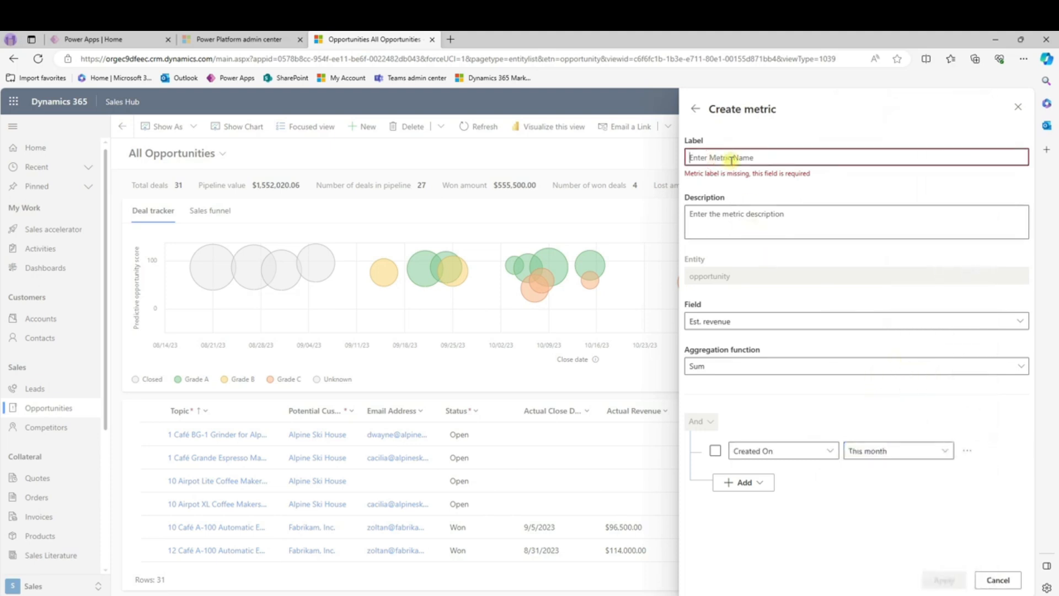
pyautogui.write('This Month Est Rev')
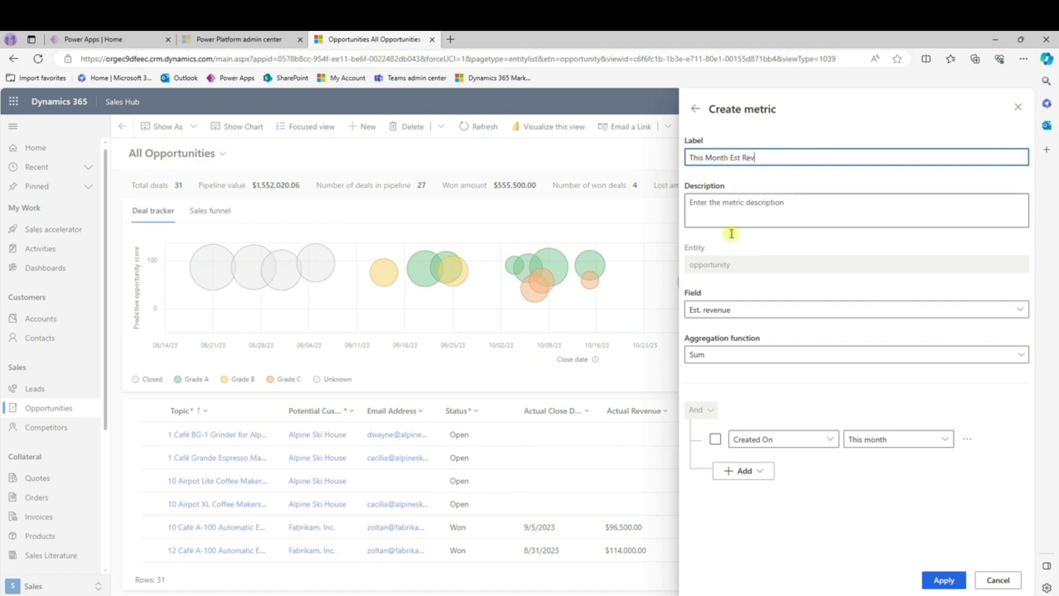
pyautogui.click(936, 575)
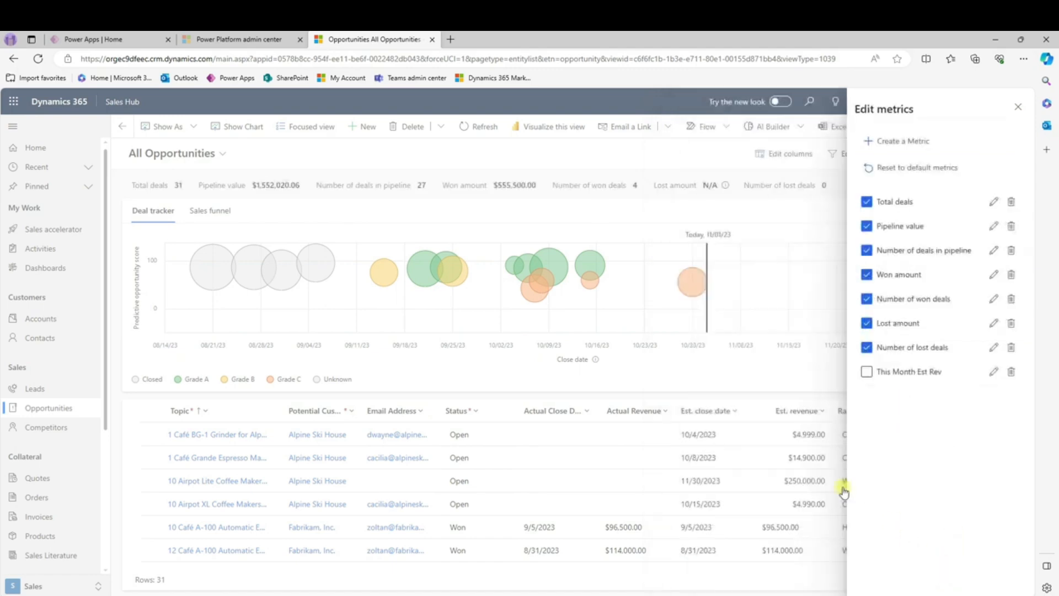
pyautogui.click(1019, 107)
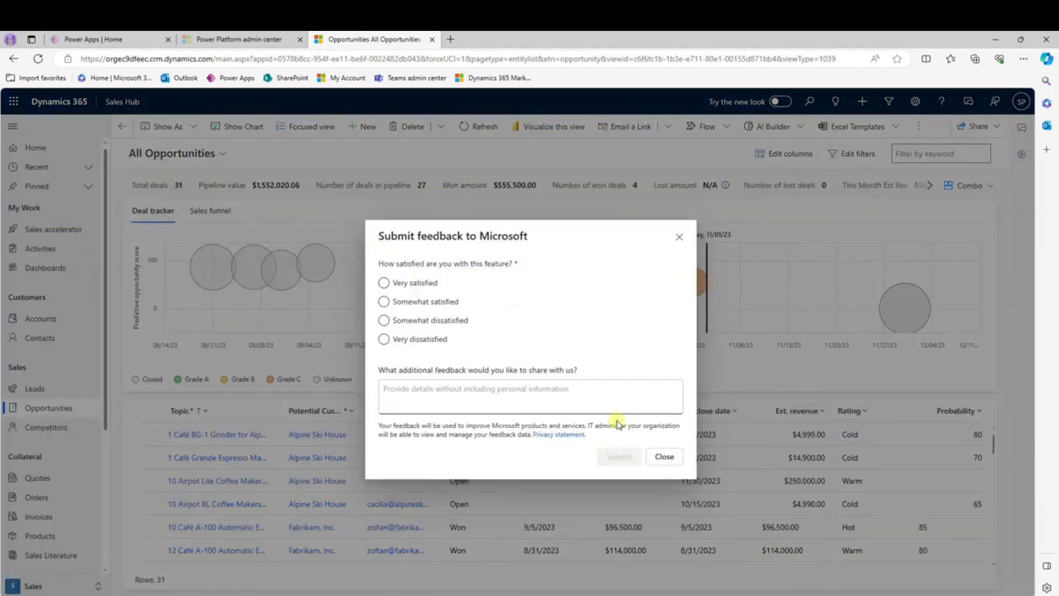
pyautogui.click(665, 456)
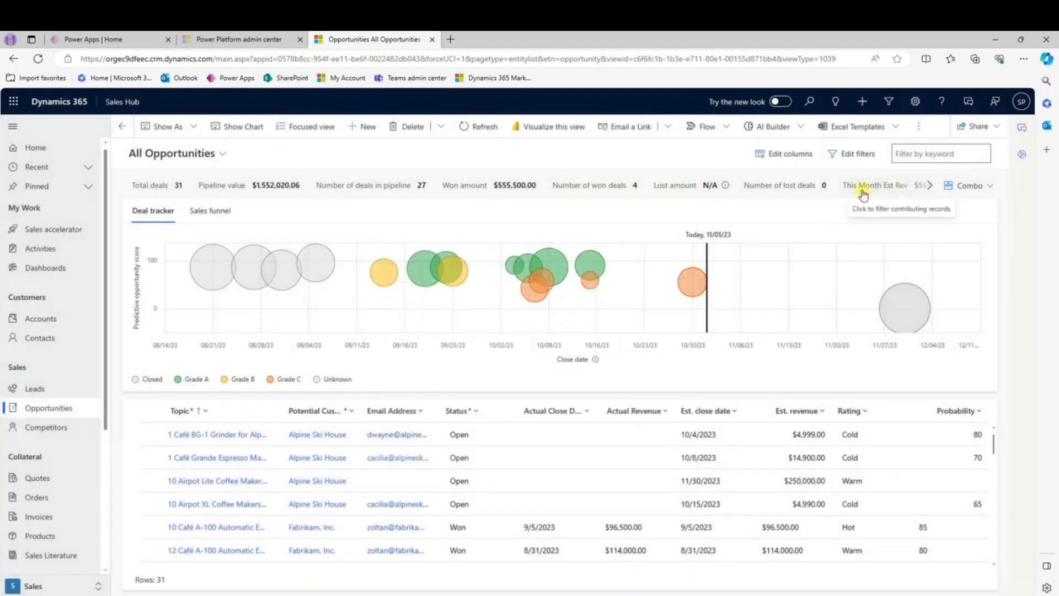
pyautogui.click(929, 186)
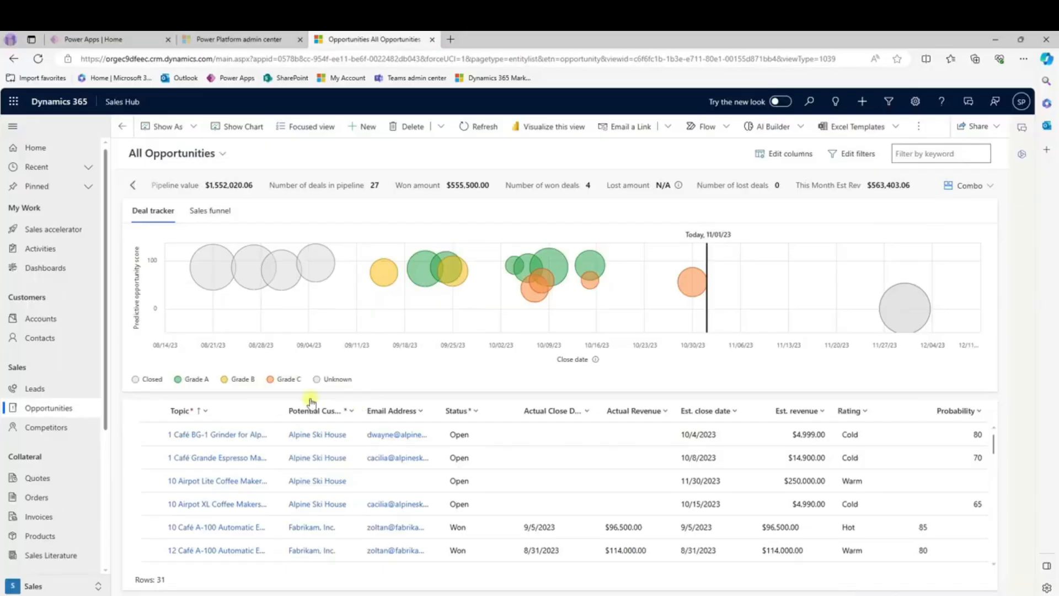
# Step: Create a new opportunity with the topic Demo, assign the first suggested contact, and save it
pyautogui.click(54, 408)
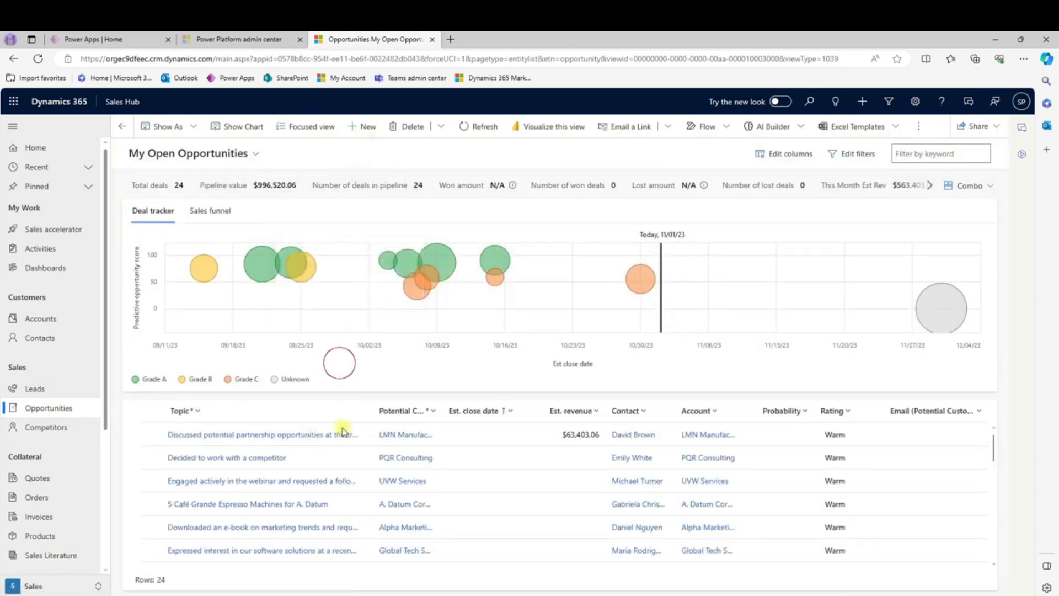
pyautogui.click(361, 129)
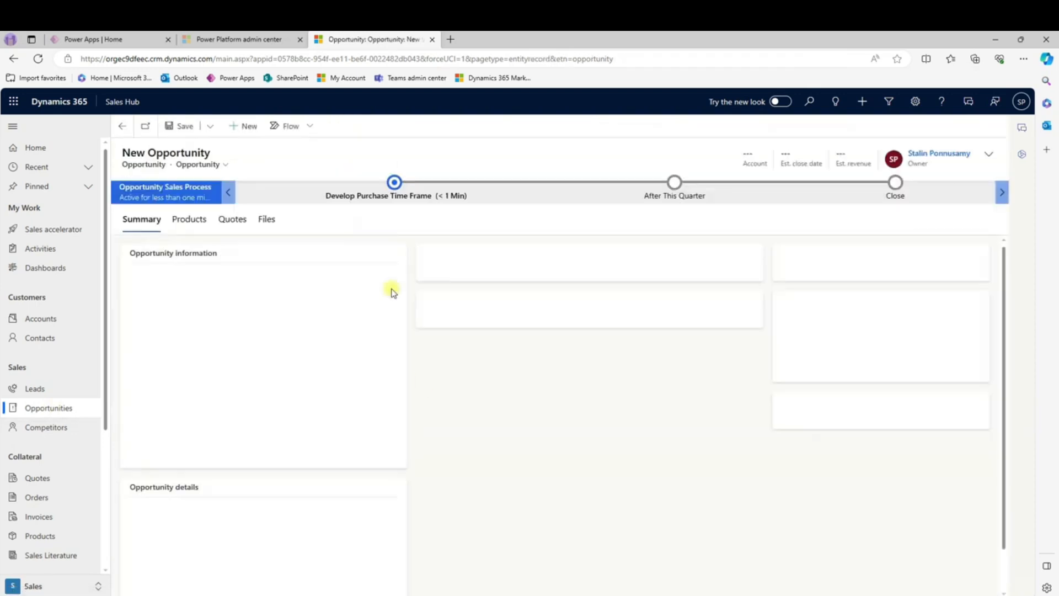
pyautogui.write('Demo')
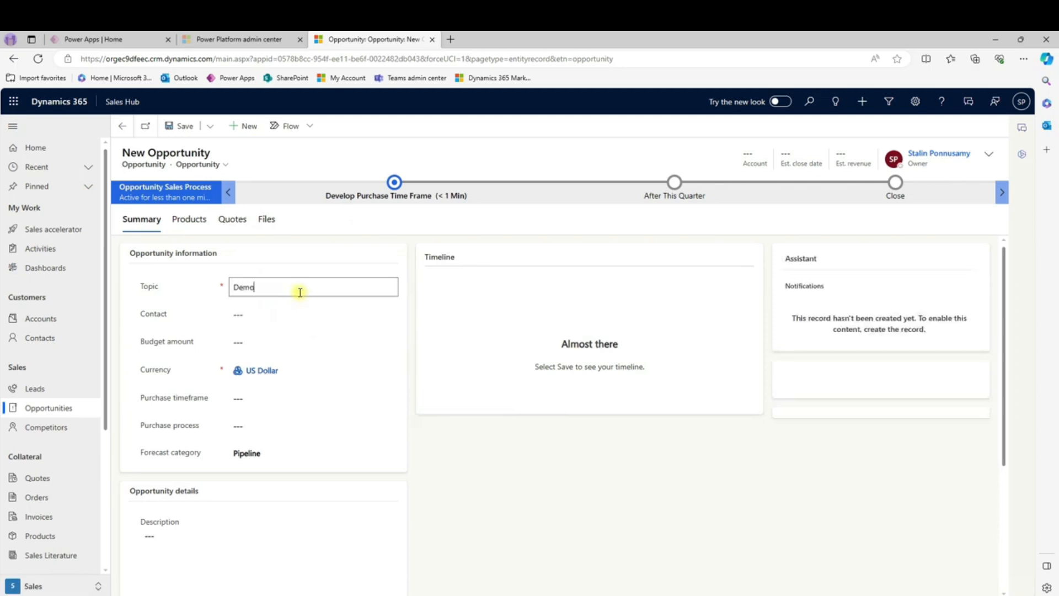
pyautogui.click(267, 315)
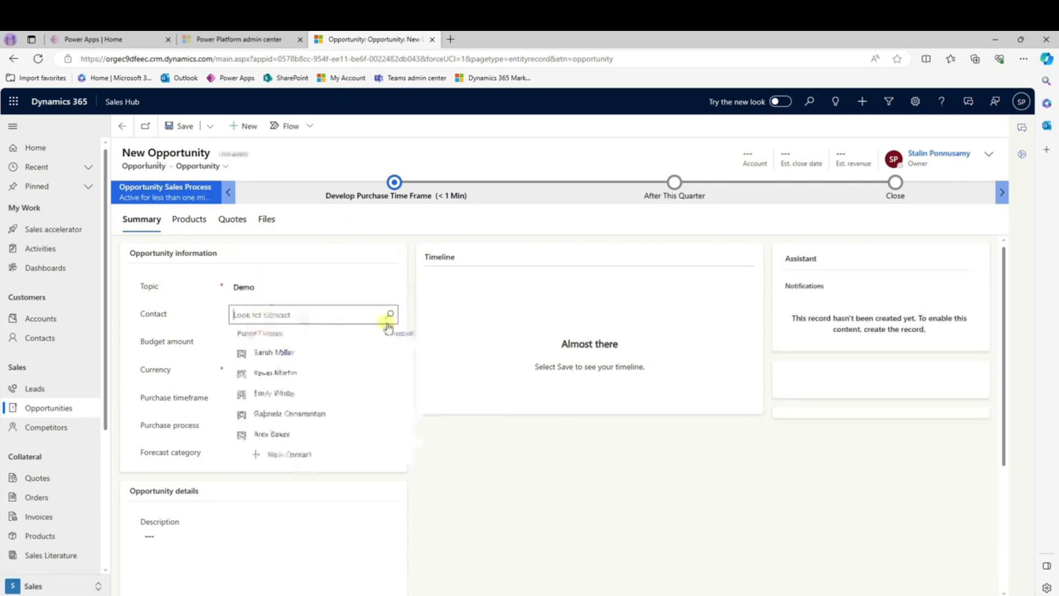
pyautogui.click(278, 358)
pyautogui.click(178, 126)
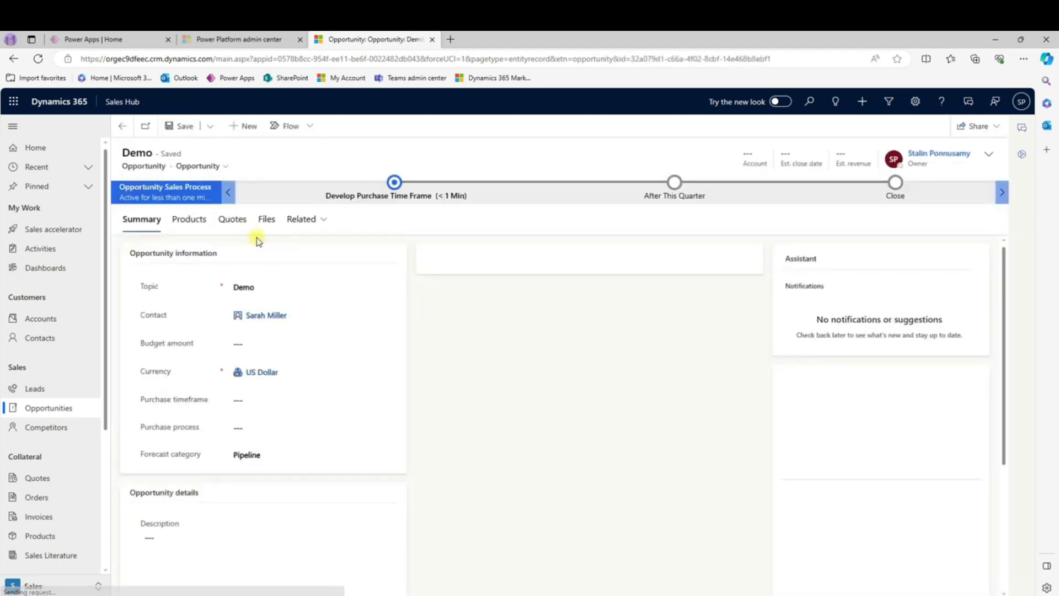
# Step: Add 2 units of Airpot and 3 units of Café Corto as products to the Demo opportunity and save them
pyautogui.click(190, 221)
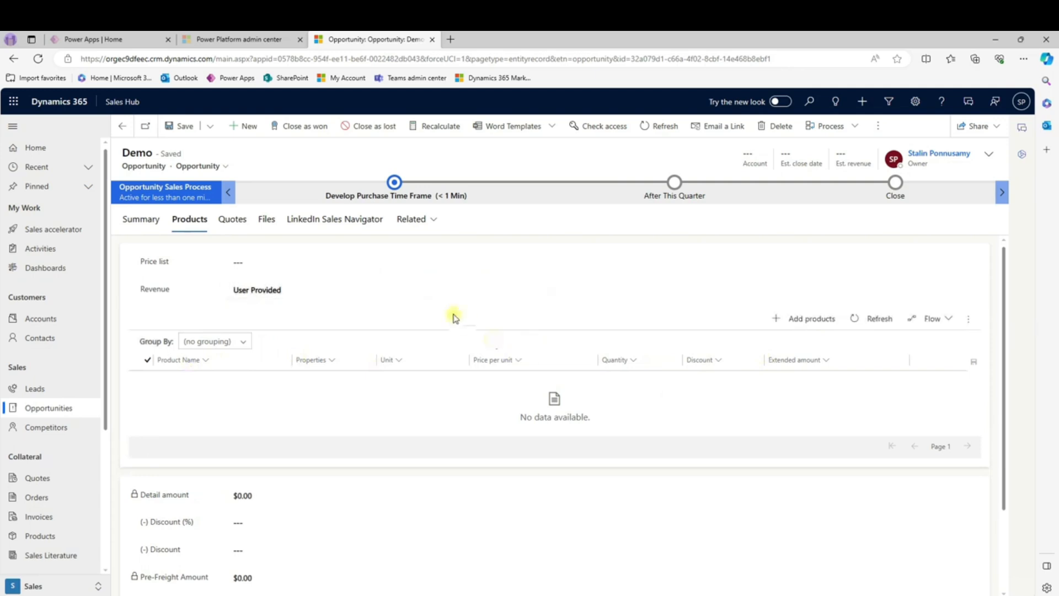
pyautogui.click(805, 320)
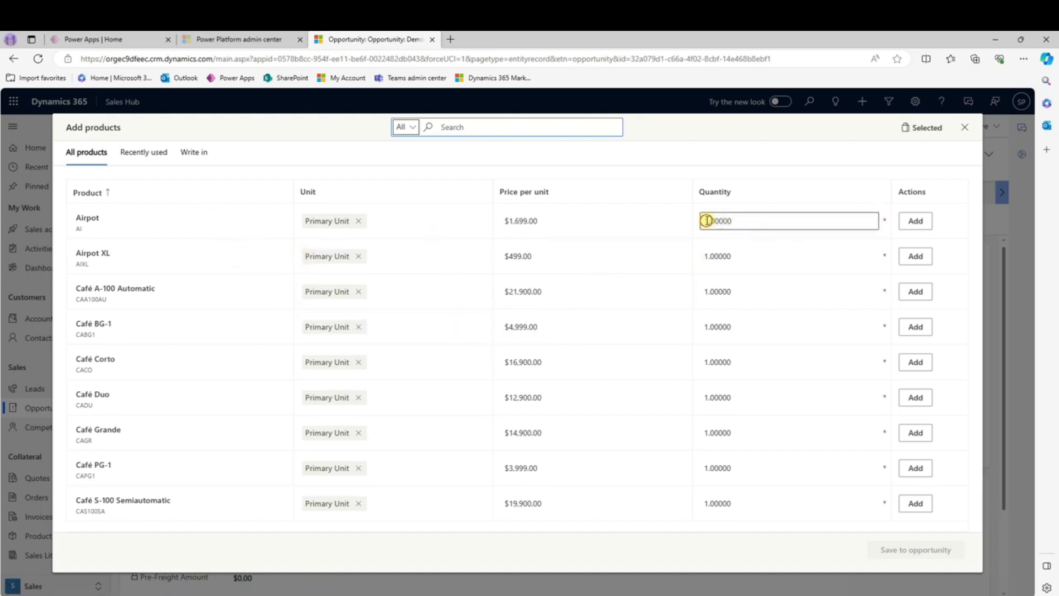
pyautogui.moveTo(705, 221); pyautogui.dragTo(709, 221)
pyautogui.write('2')
pyautogui.click(930, 230)
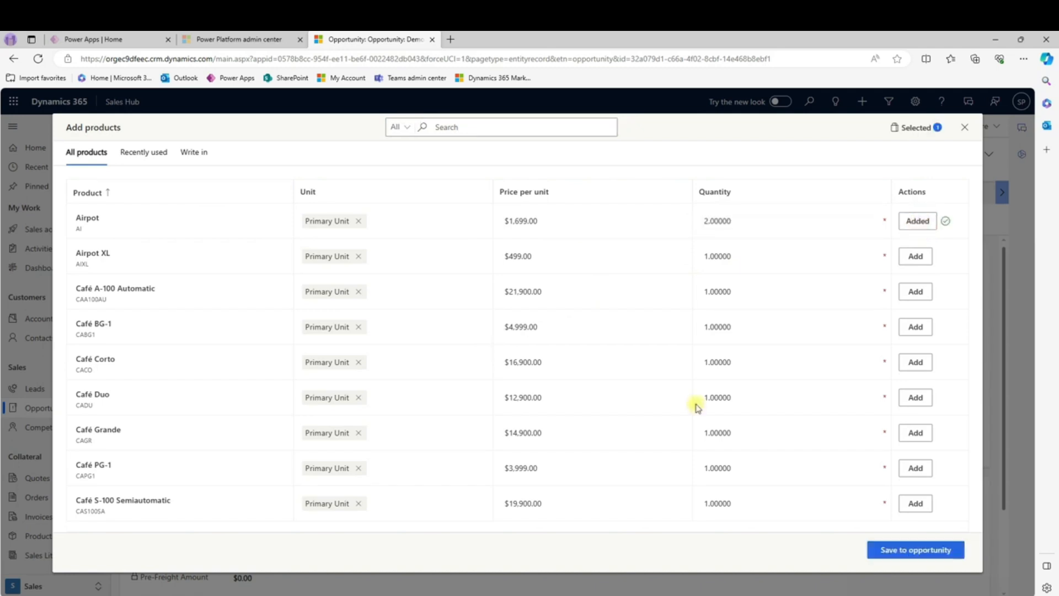
pyautogui.click(710, 362)
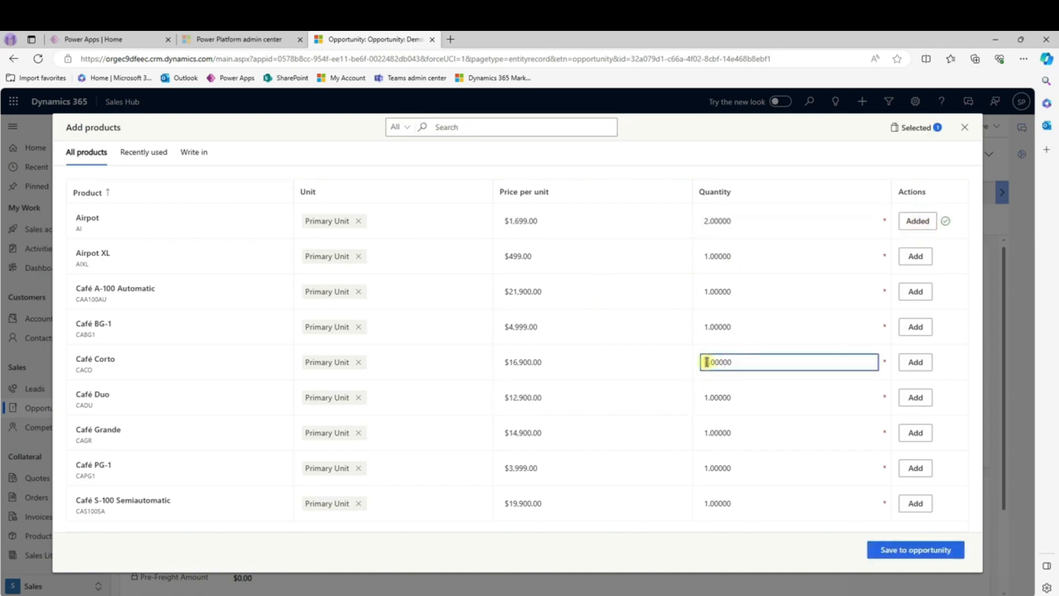
pyautogui.write('3')
pyautogui.click(915, 362)
pyautogui.click(937, 553)
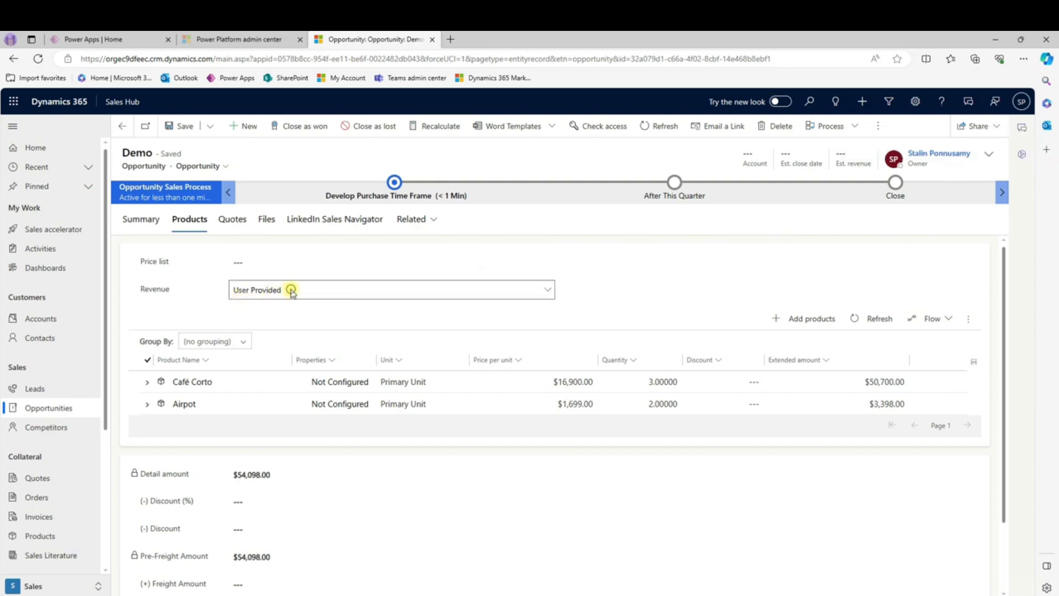
# Step: Set the Demo opportunity's revenue to System Calculated and review the amount totals below the products
pyautogui.click(292, 291)
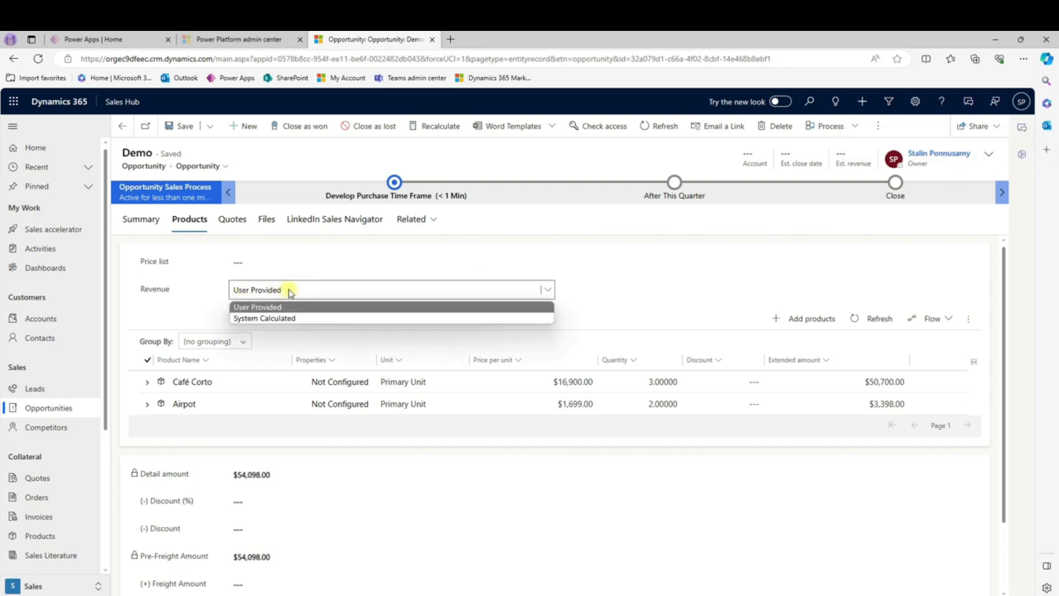
pyautogui.click(273, 319)
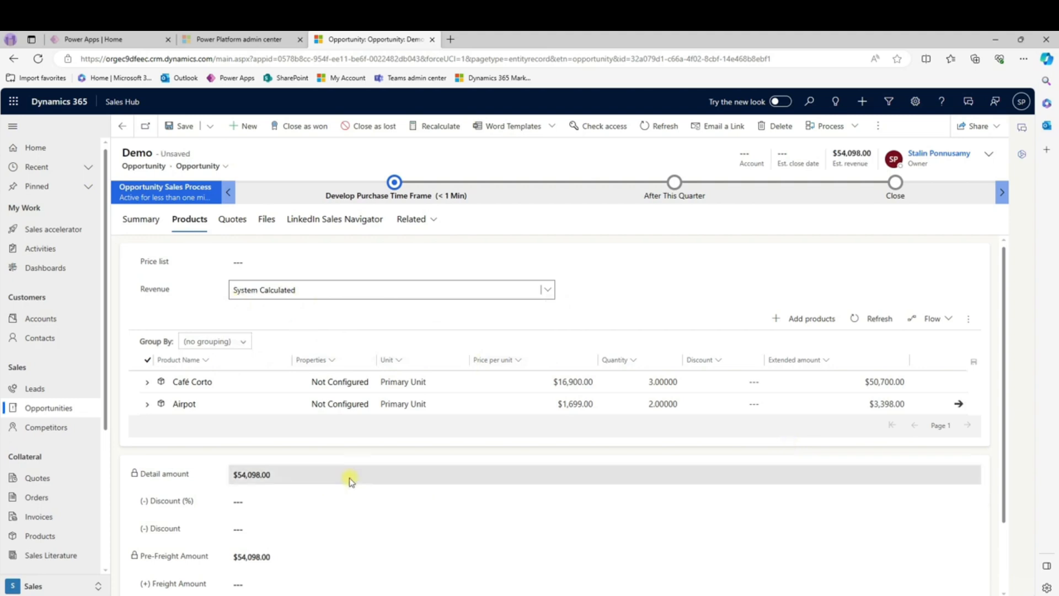
pyautogui.scroll(-2, 326, 480)
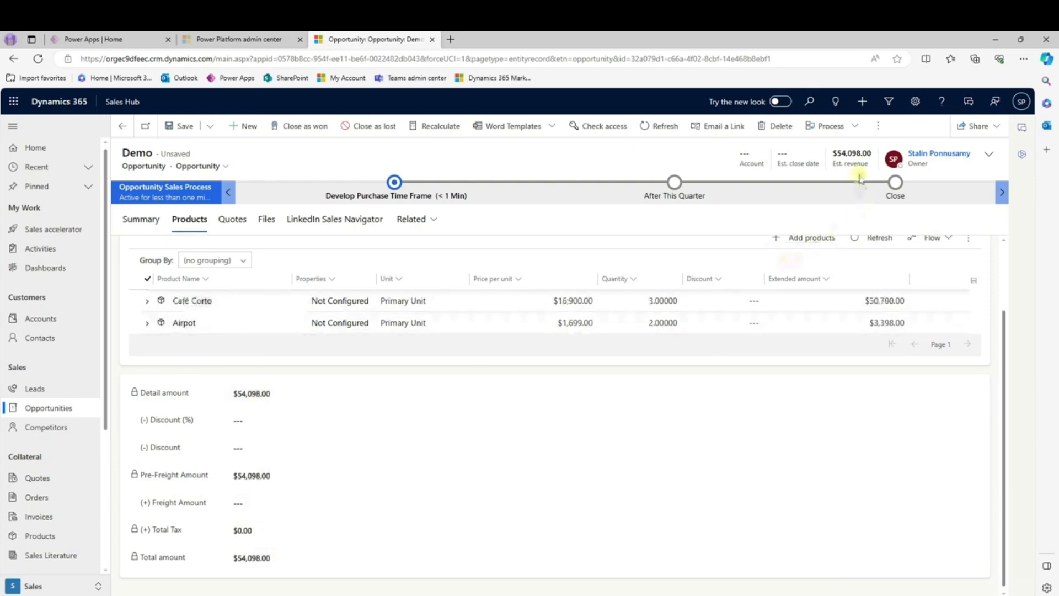
pyautogui.scroll(2, 342, 381)
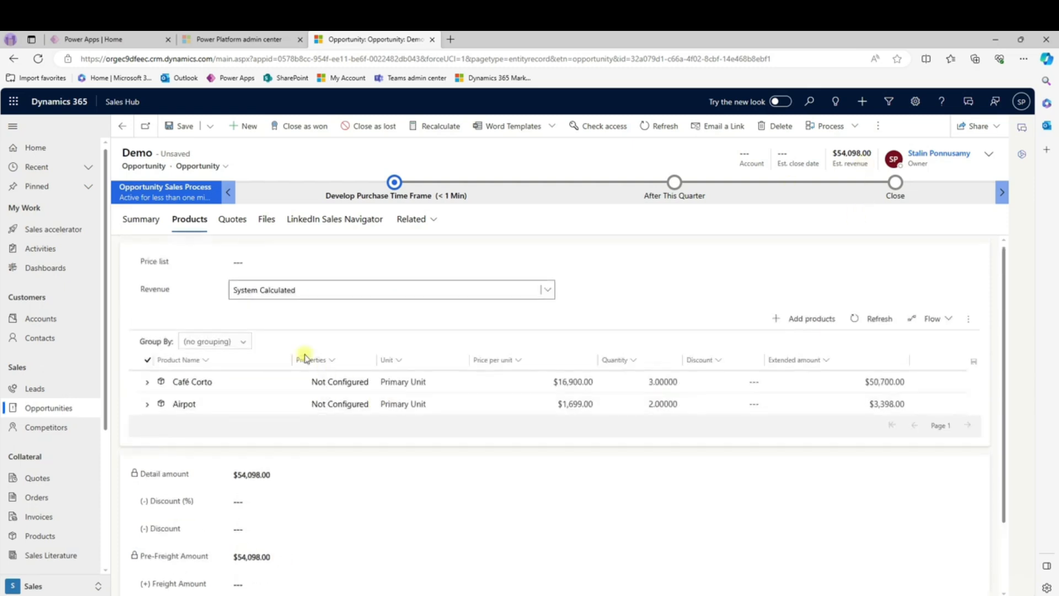
# Step: Switch the Demo opportunity's revenue back to User Provided and save the record
pyautogui.click(287, 291)
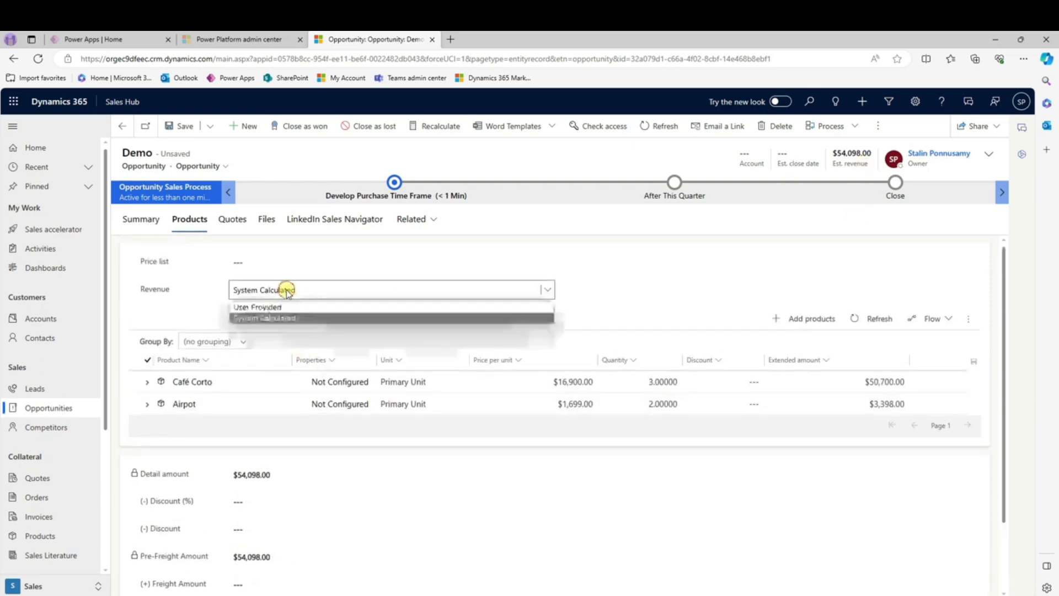
pyautogui.click(258, 307)
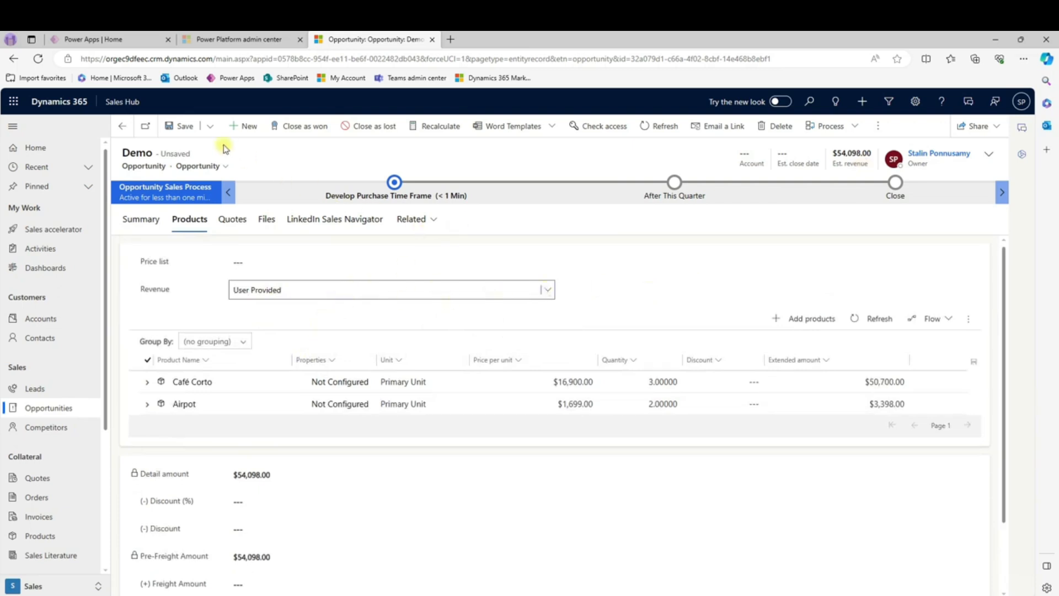
pyautogui.click(182, 127)
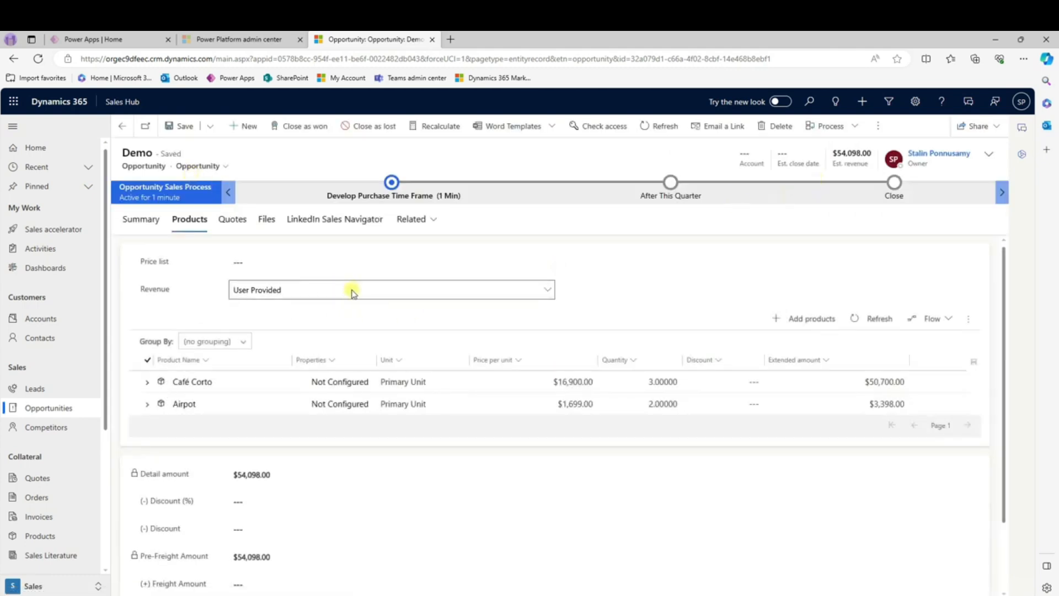
# Step: Set the opportunity's percentage discount to 4.00 and save the record
pyautogui.click(262, 500)
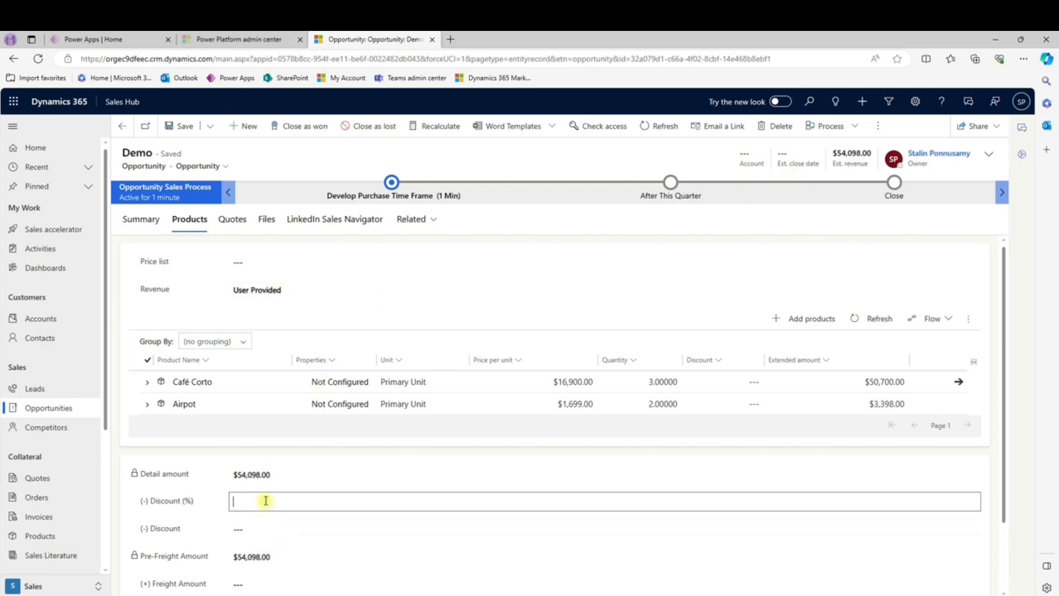
pyautogui.press('Tab')
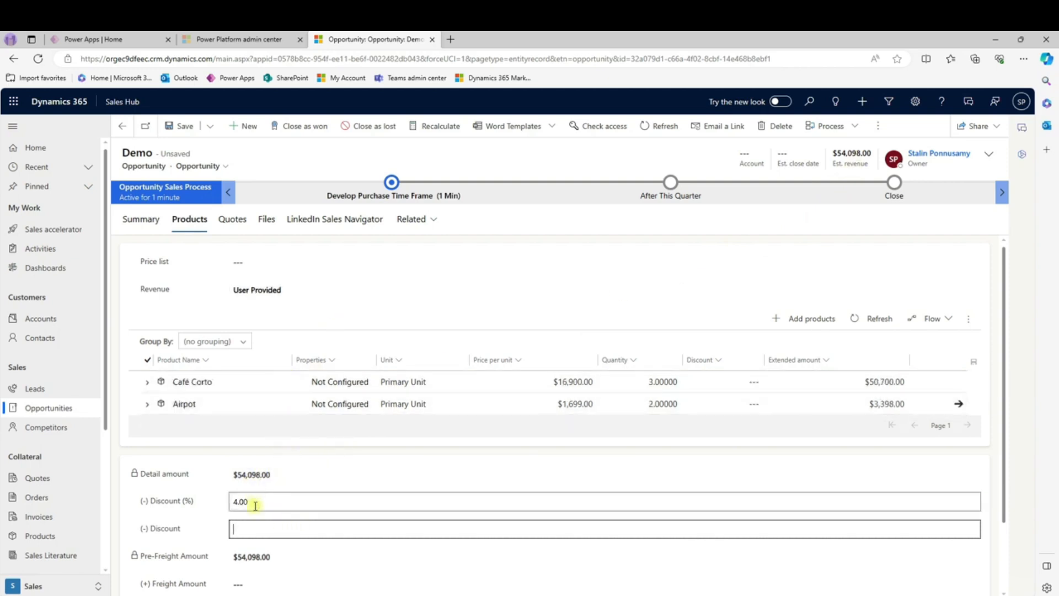
pyautogui.click(176, 126)
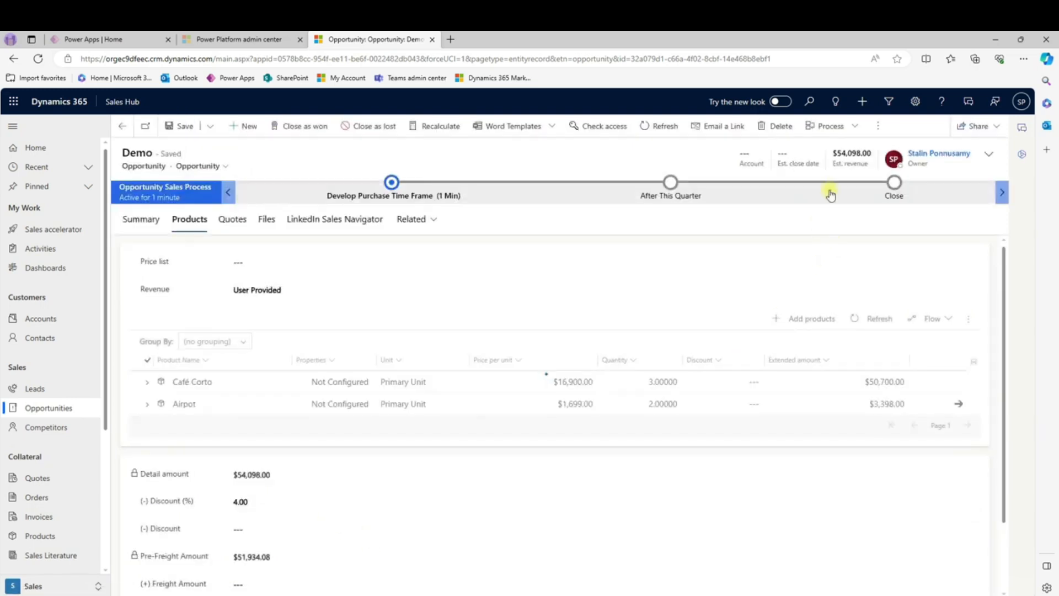
# Step: Set the discounted opportunity's revenue to System Calculated and recalculate the opportunity
pyautogui.click(287, 291)
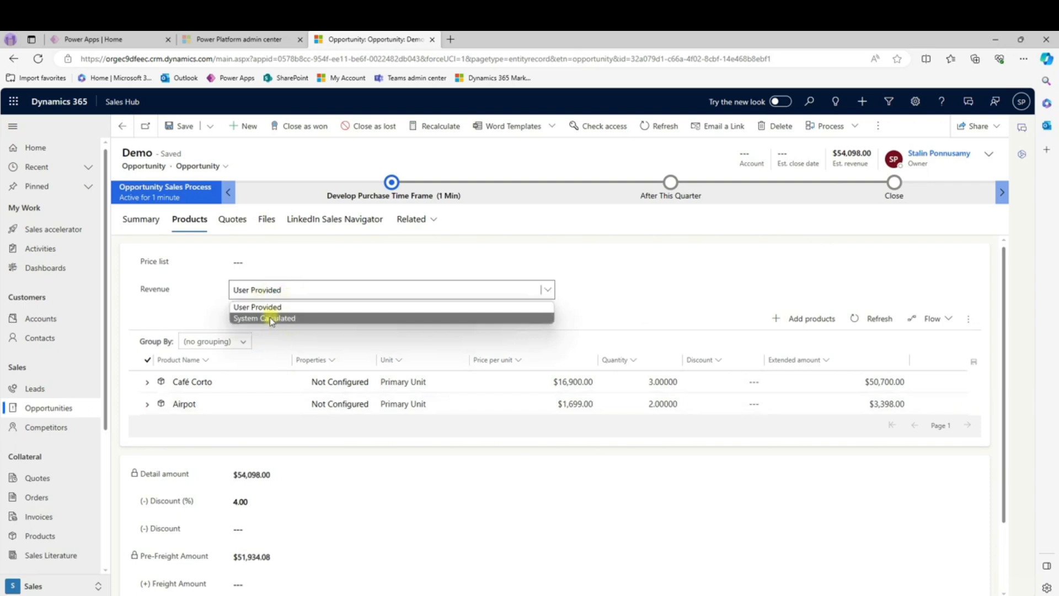
pyautogui.click(271, 319)
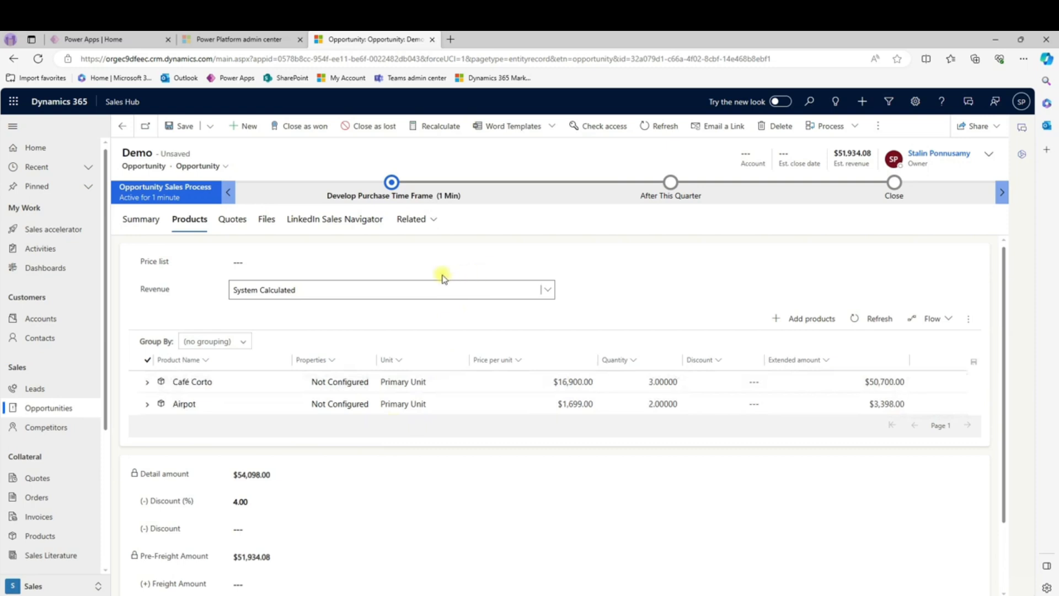
pyautogui.click(316, 293)
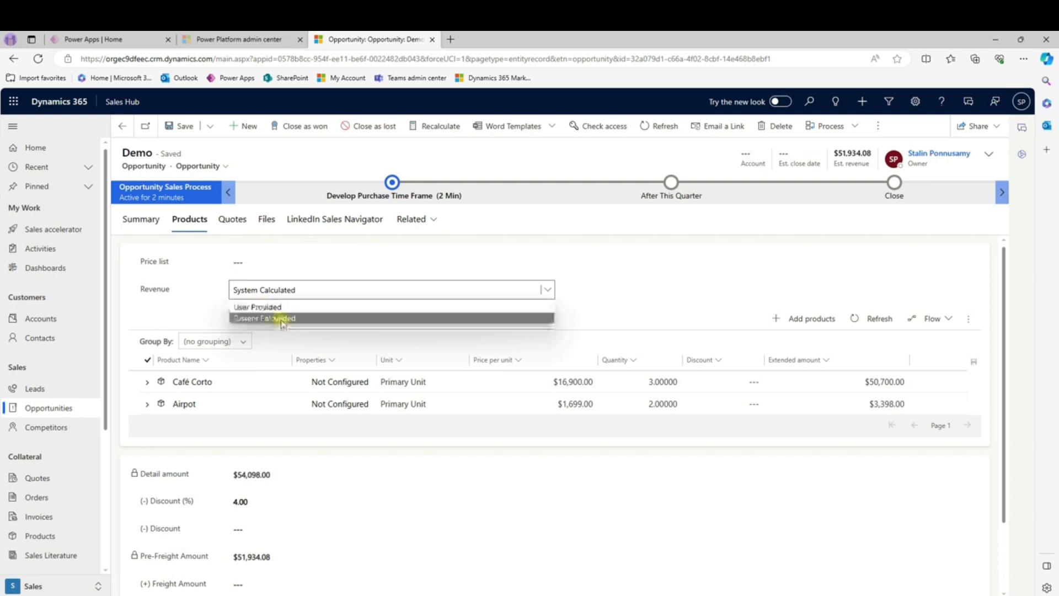
pyautogui.click(589, 266)
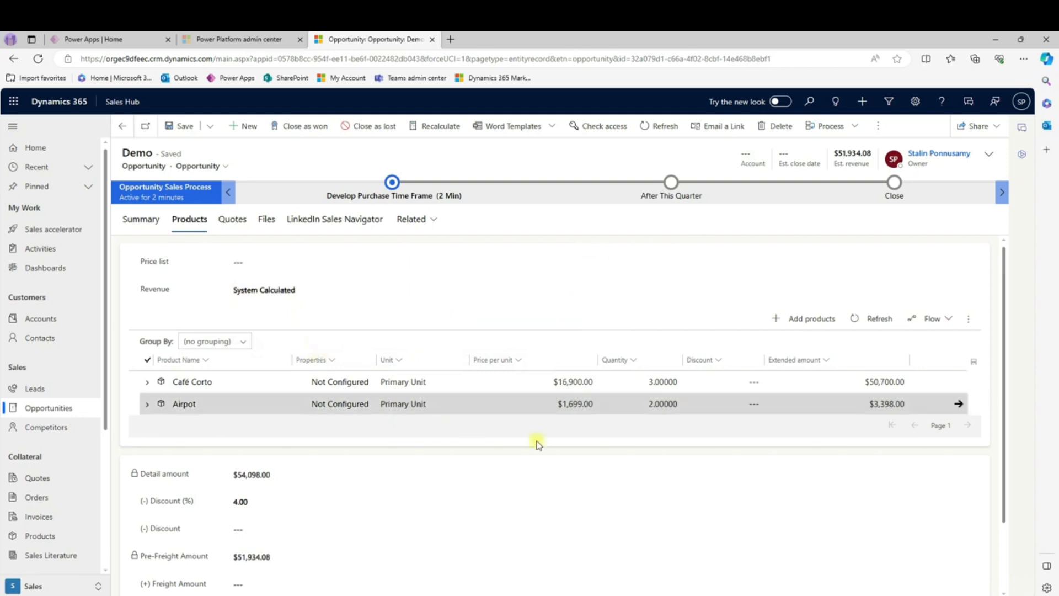
pyautogui.click(434, 131)
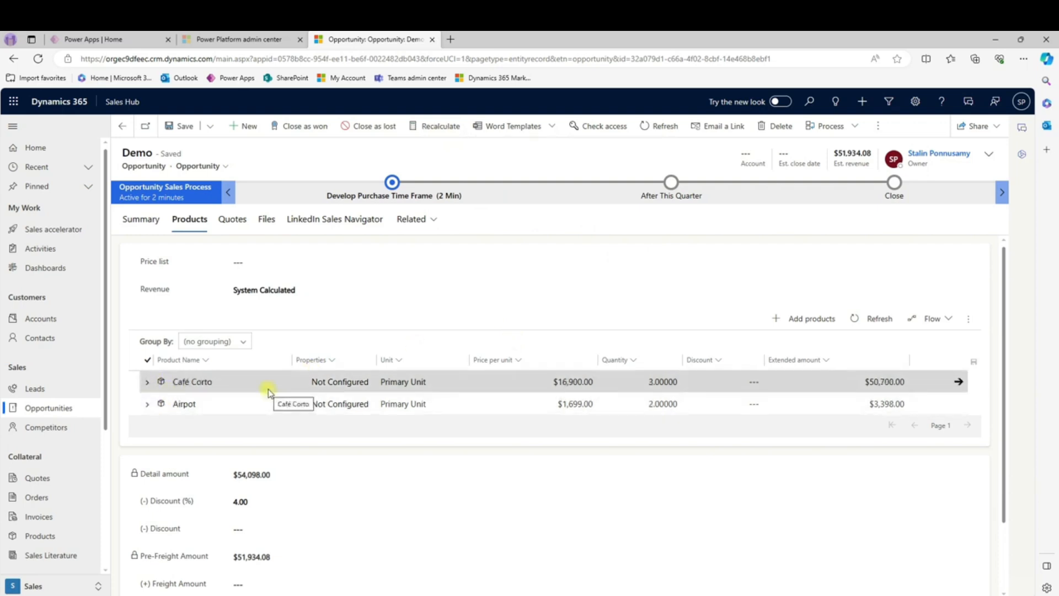
# Step: Expand and collapse the Airpot line's nested details, and open its opportunity product record to examine the pricing
pyautogui.click(148, 410)
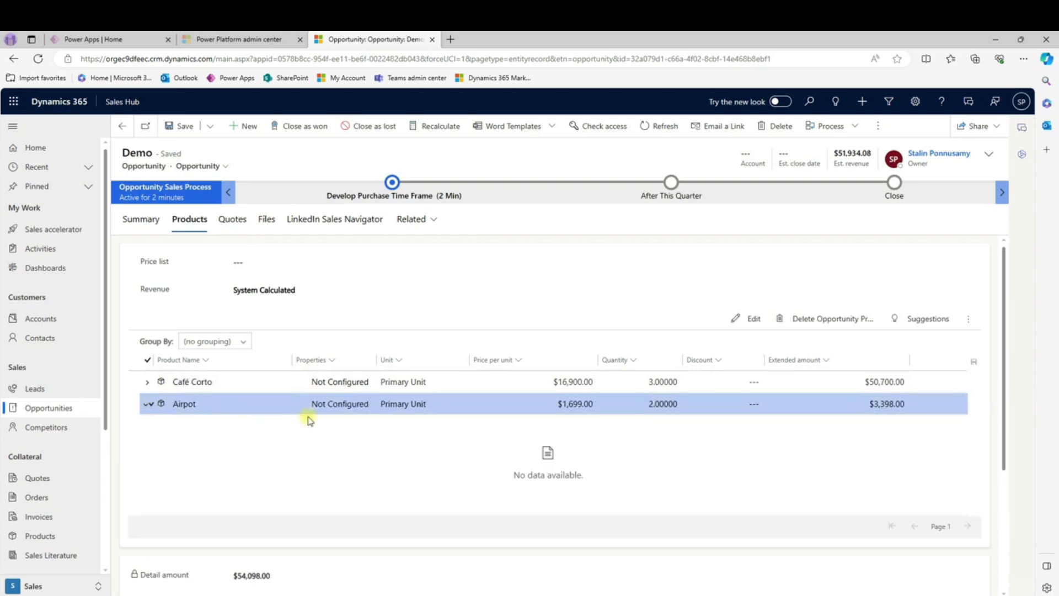
pyautogui.scroll(-3, 298, 407)
pyautogui.scroll(2, 298, 408)
pyautogui.scroll(2, 298, 408)
pyautogui.click(163, 406)
pyautogui.click(147, 404)
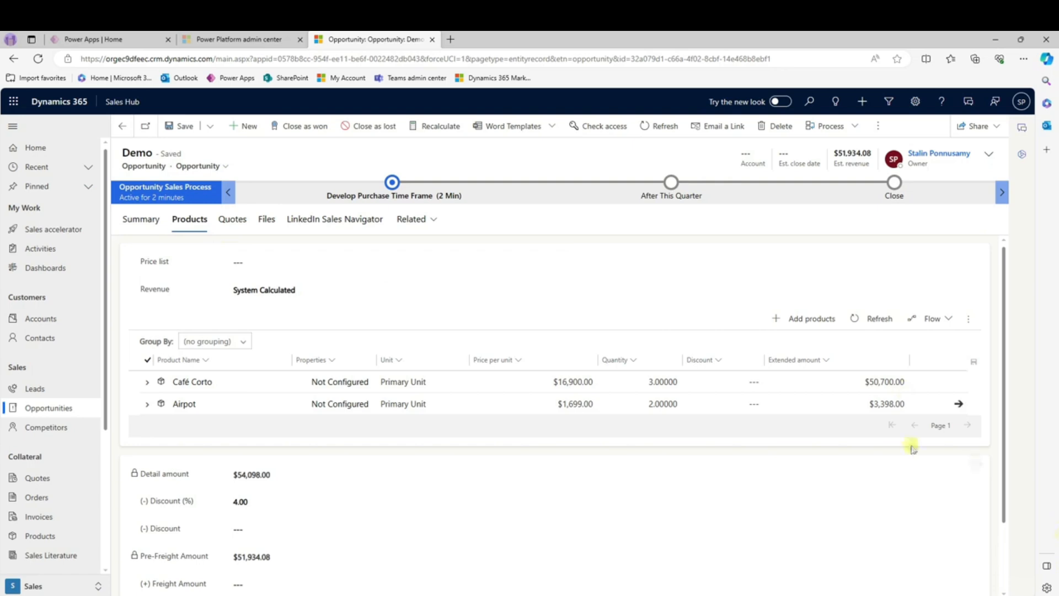
pyautogui.click(955, 403)
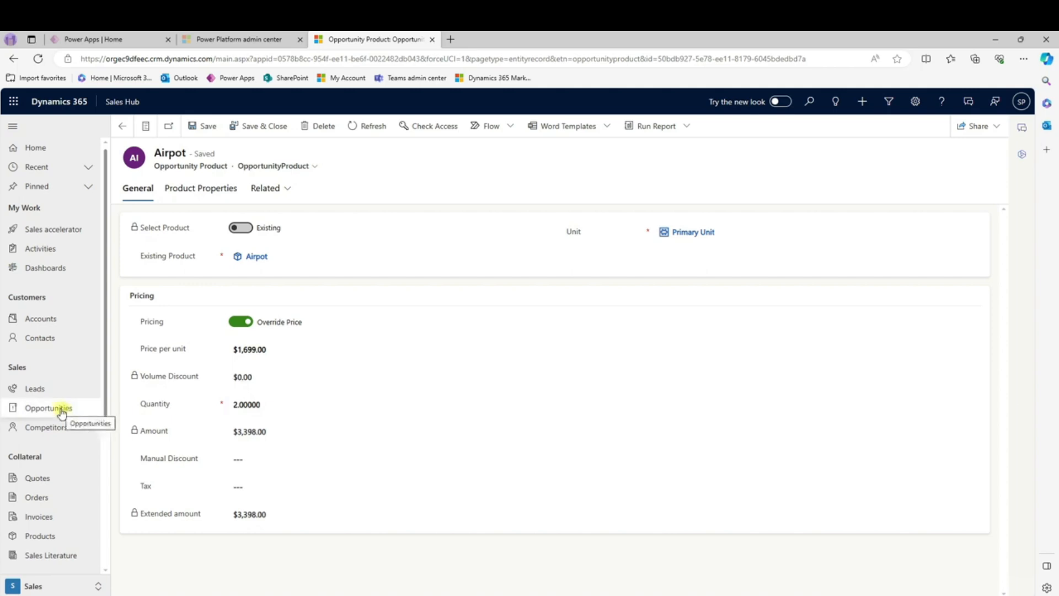
# Step: Open the product catalog and view the list of all products, families and bundles
pyautogui.scroll(-3, 68, 417)
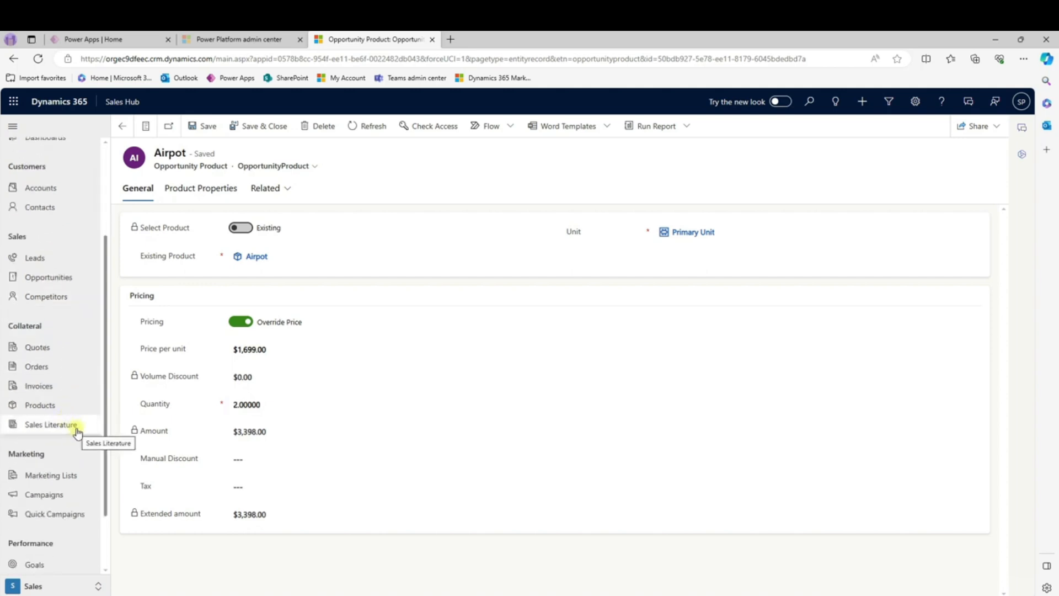
pyautogui.click(46, 410)
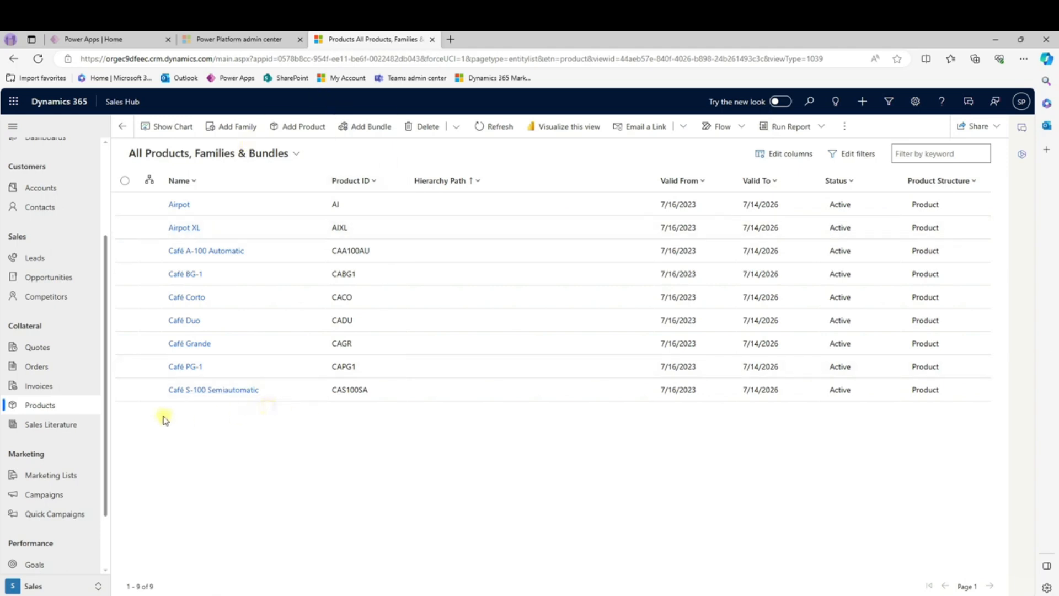
pyautogui.click(44, 406)
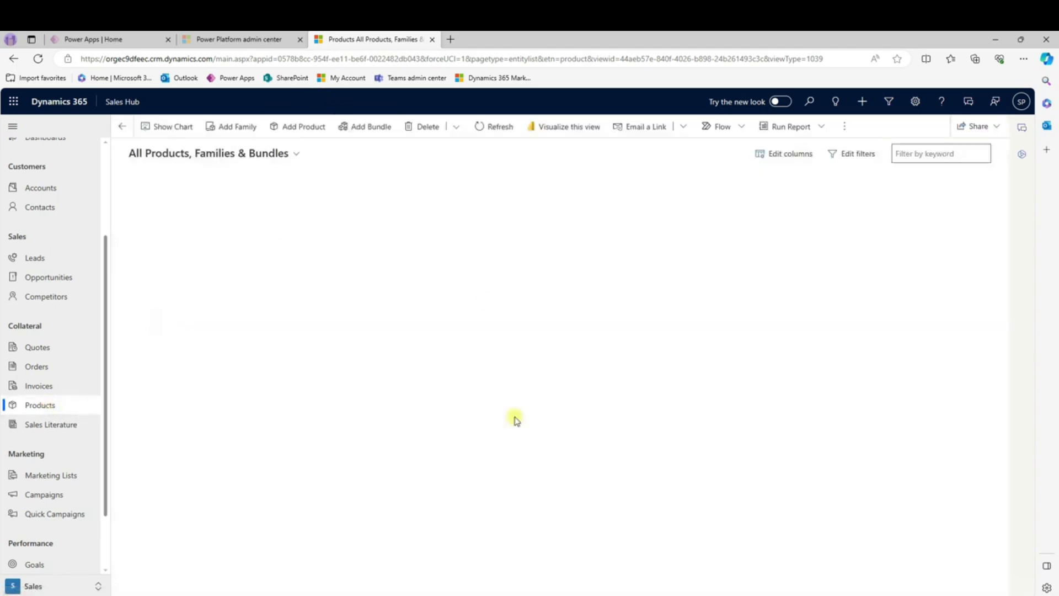
# Step: Open the full record of the trade show partnership opportunity and review its stakeholders, sales team and competitors
pyautogui.click(61, 281)
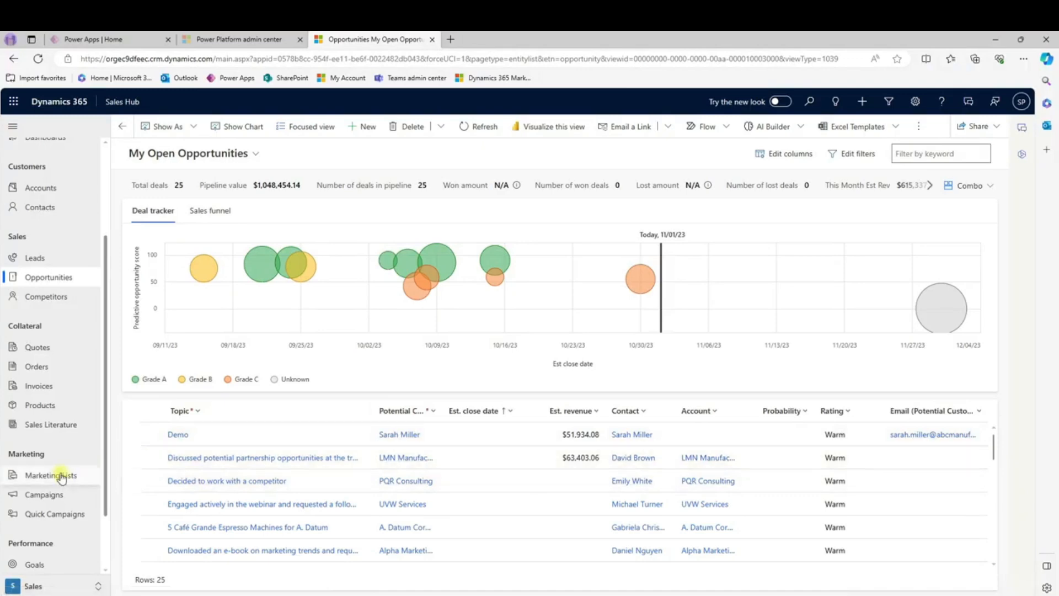
pyautogui.click(337, 457)
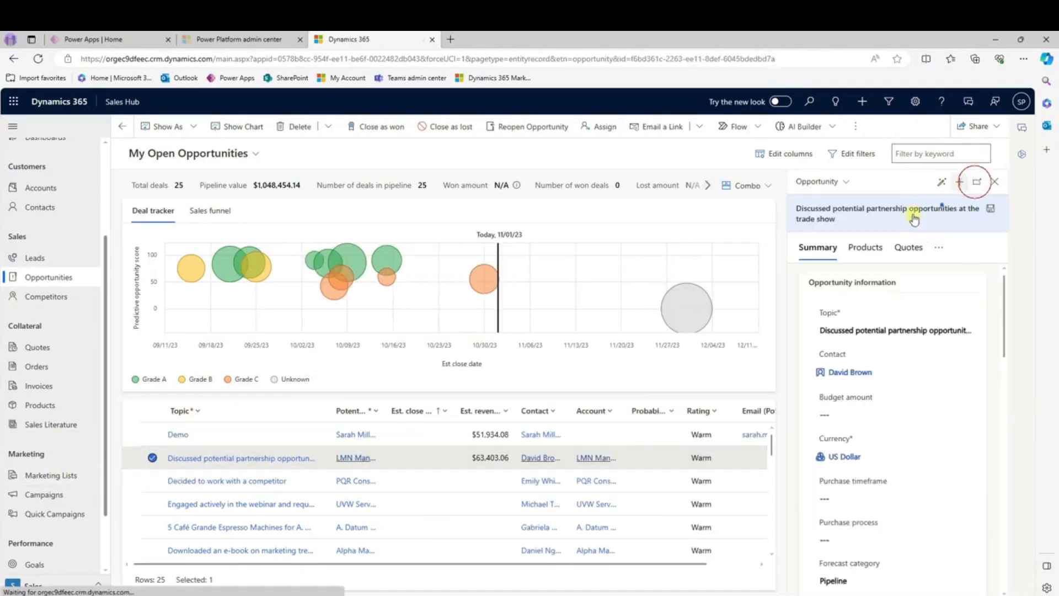
pyautogui.click(976, 182)
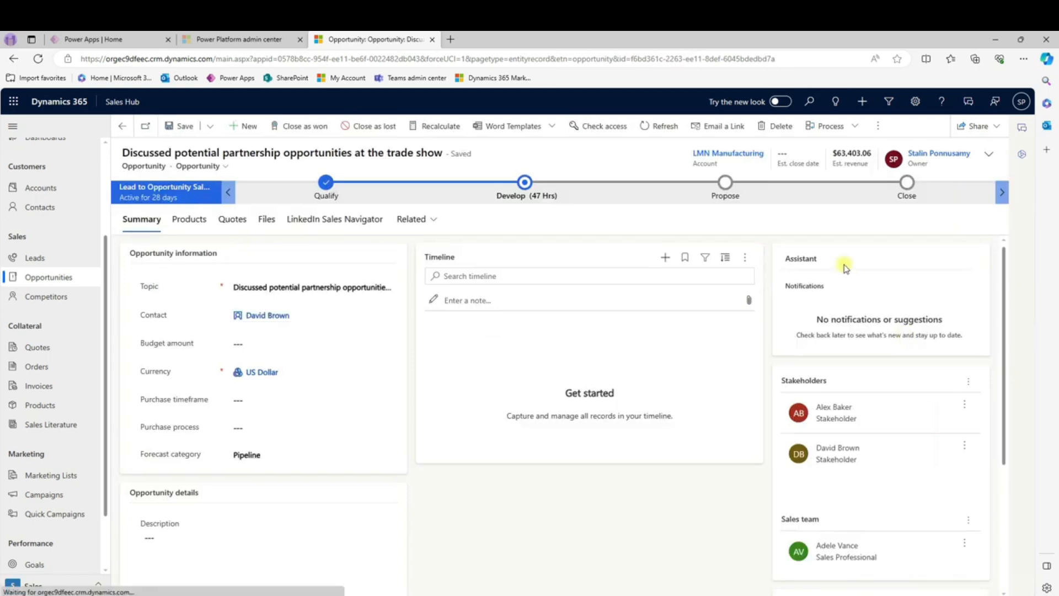
pyautogui.scroll(-3, 850, 459)
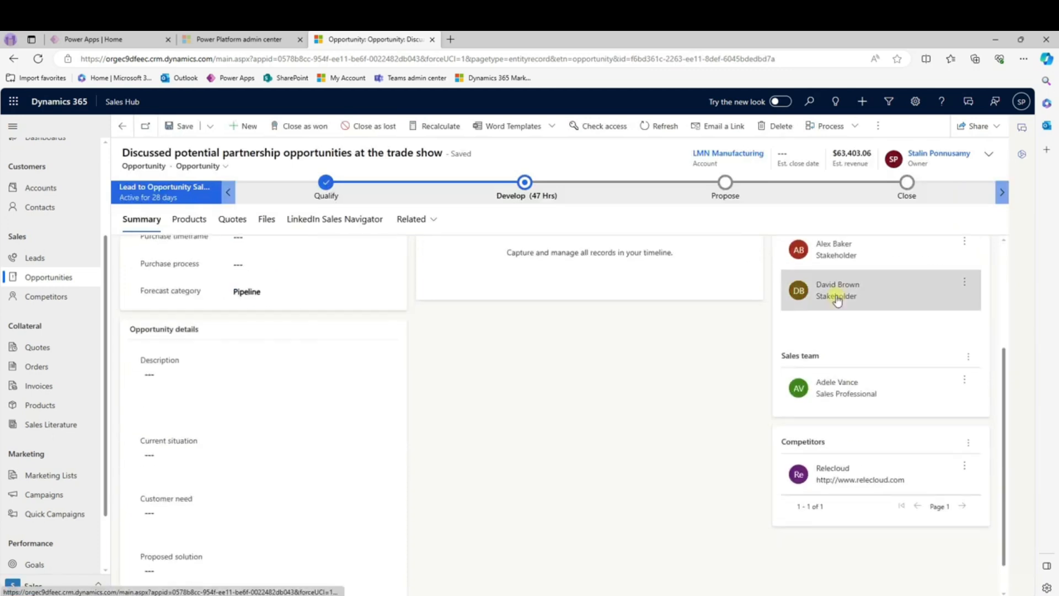
# Step: Examine the stakeholder, sales team and competitor entries on the trade show partnership opportunity's summary
pyautogui.scroll(2, 849, 308)
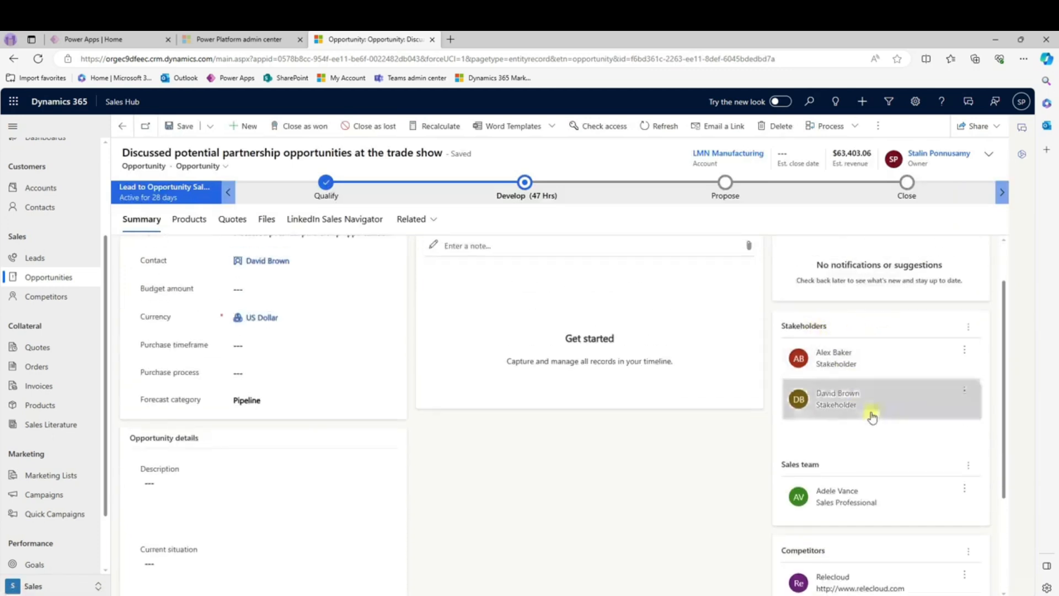
pyautogui.scroll(-2, 874, 422)
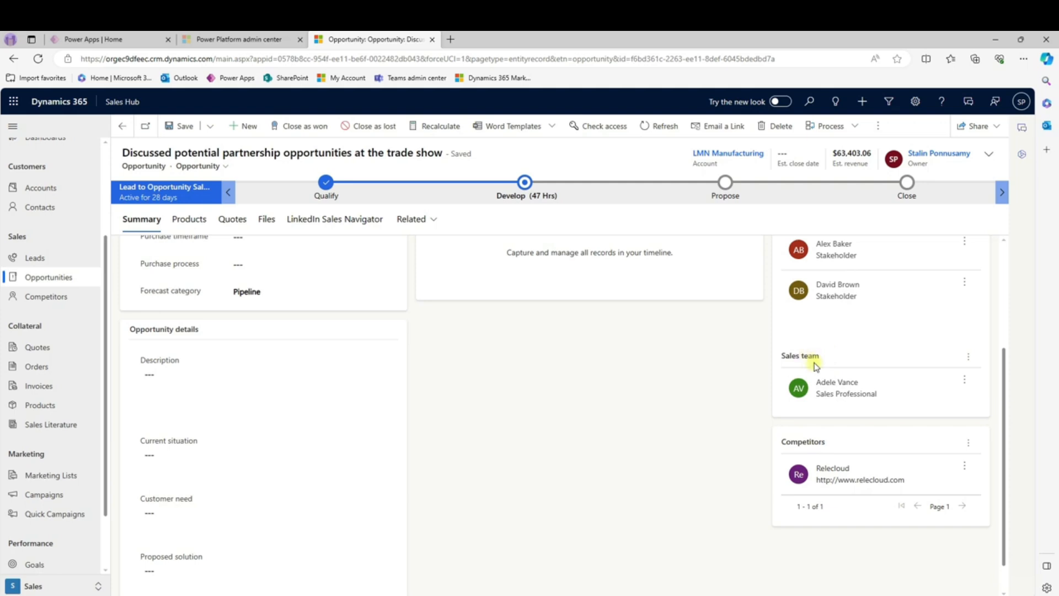
pyautogui.scroll(1, 863, 402)
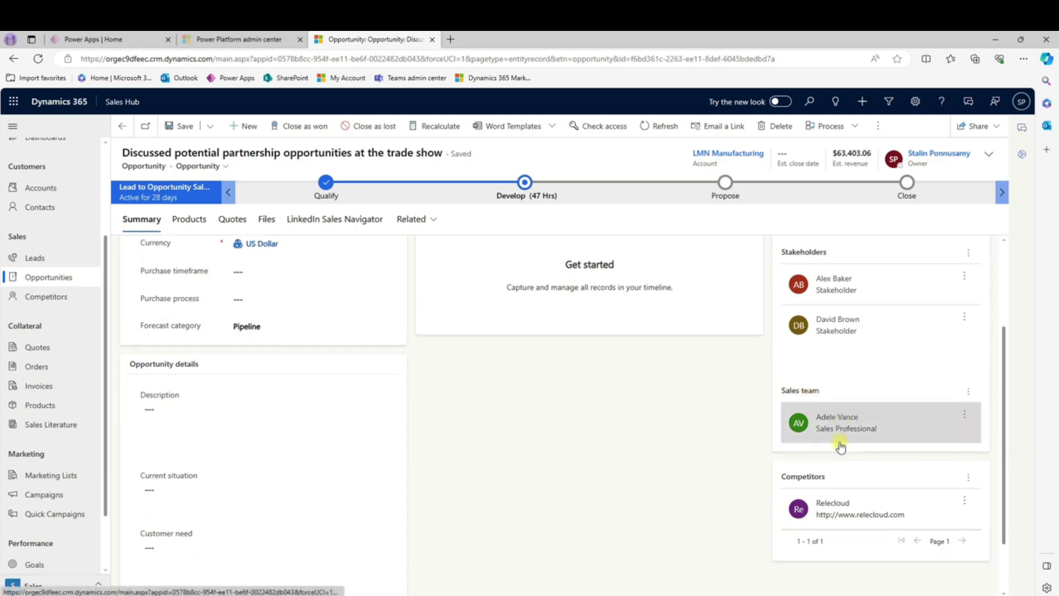
pyautogui.scroll(-2, 835, 430)
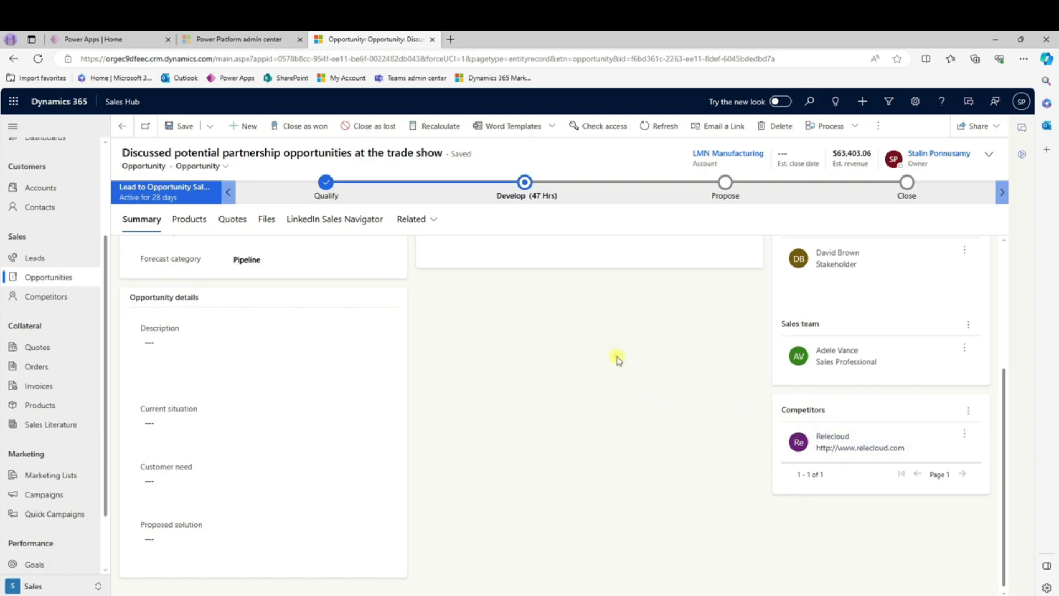
pyautogui.scroll(1, 618, 359)
pyautogui.scroll(1, 618, 360)
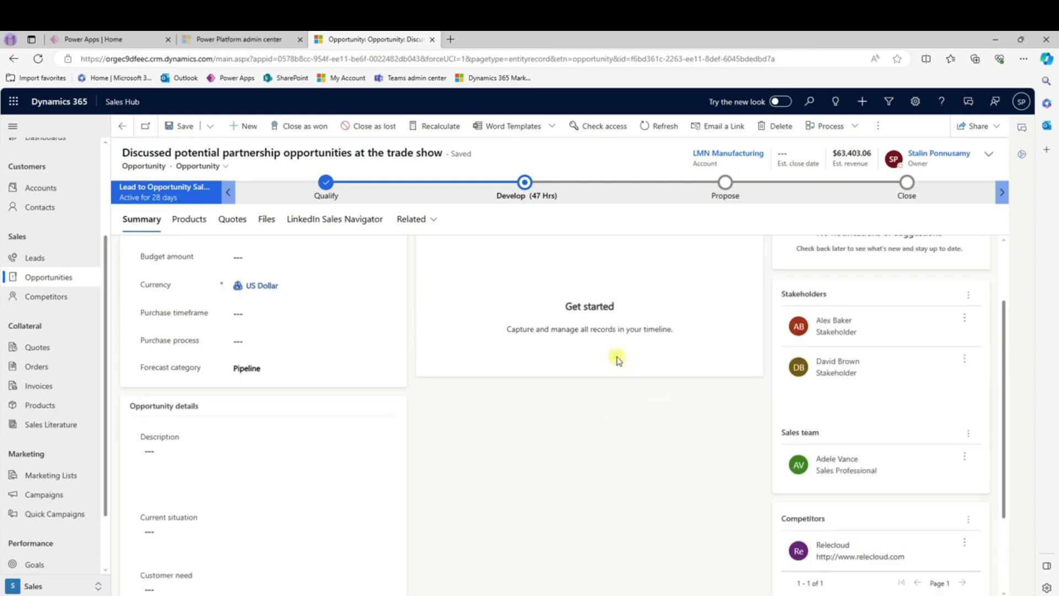
pyautogui.scroll(-1, 618, 359)
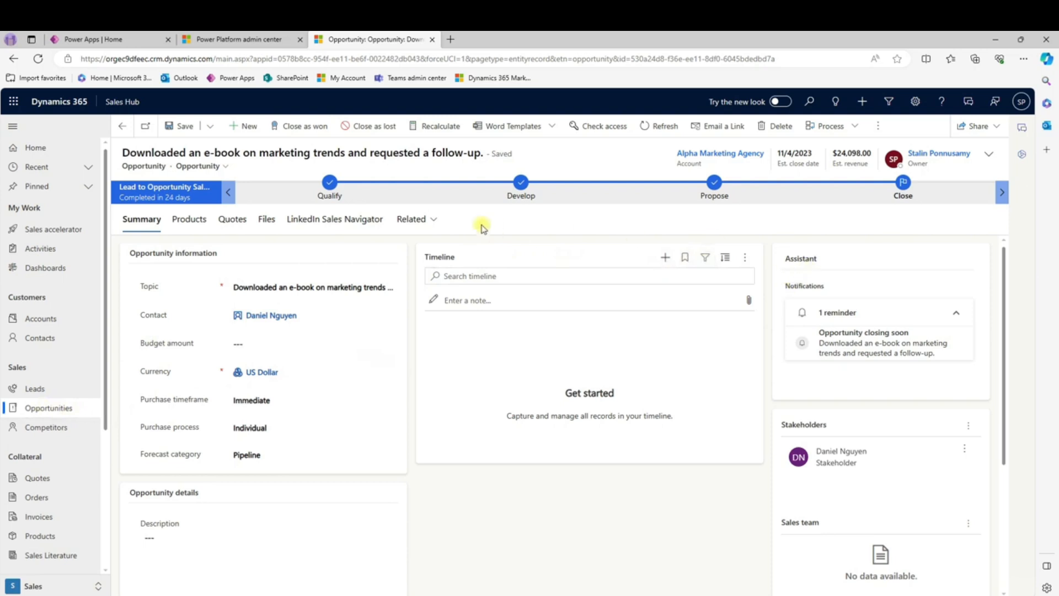
# Step: Check the Close stage of the marketing trends e-book opportunity and close the opportunity with status reason Won
pyautogui.click(904, 183)
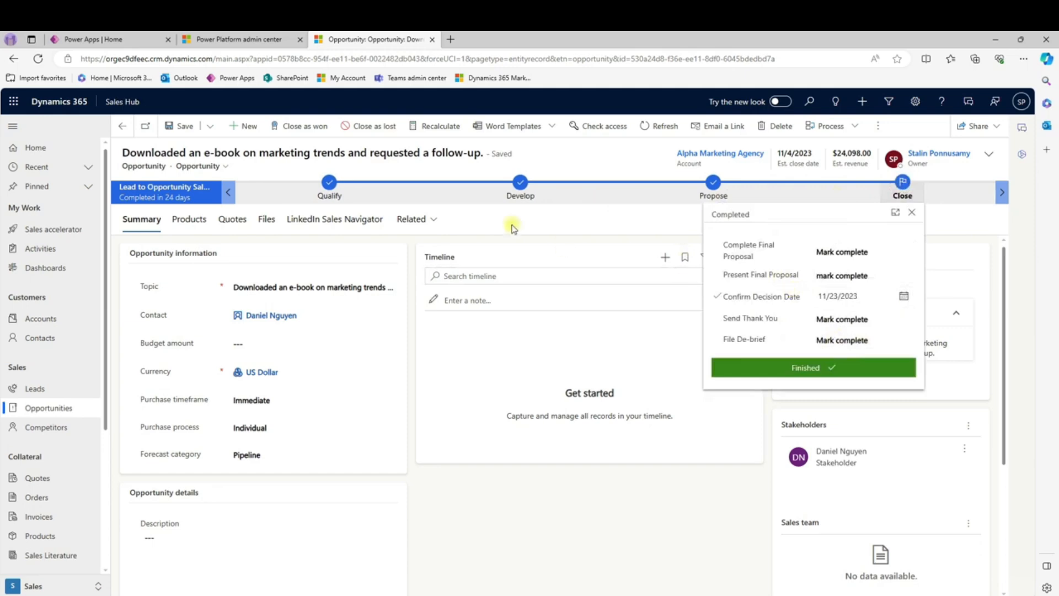
pyautogui.click(329, 148)
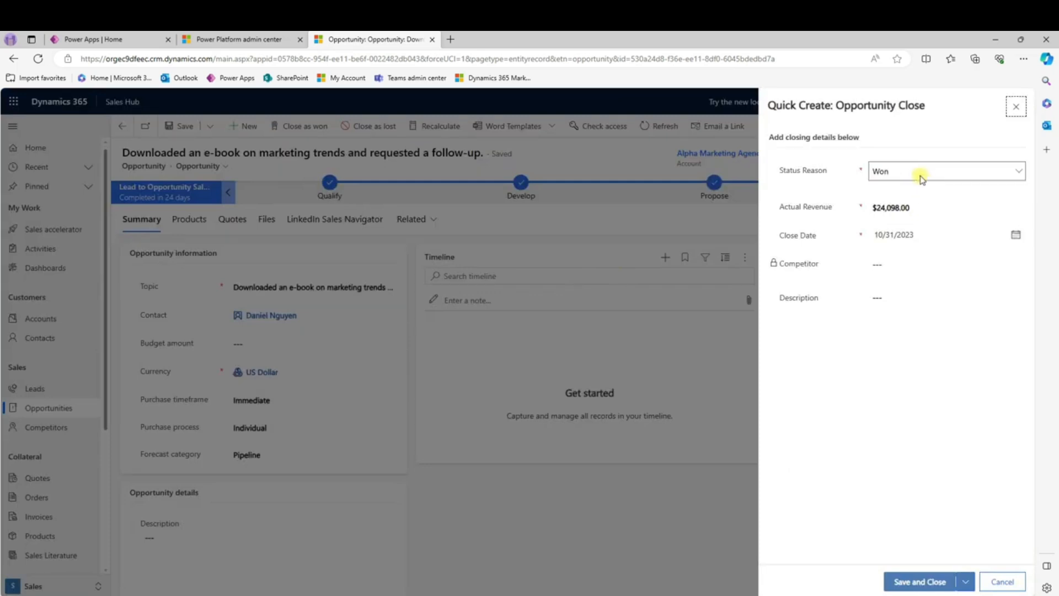
pyautogui.click(920, 178)
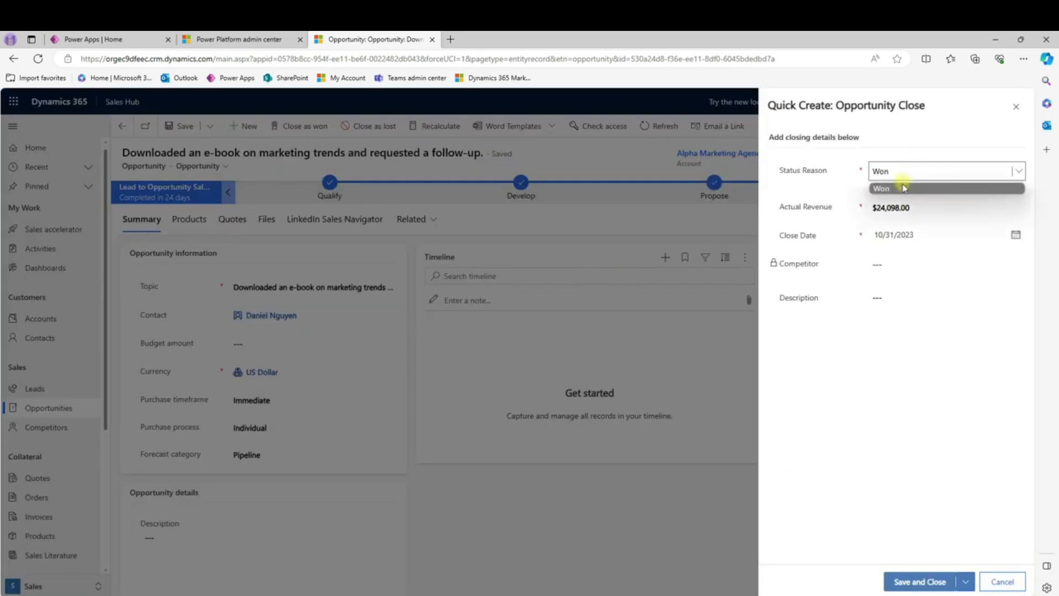
pyautogui.click(902, 189)
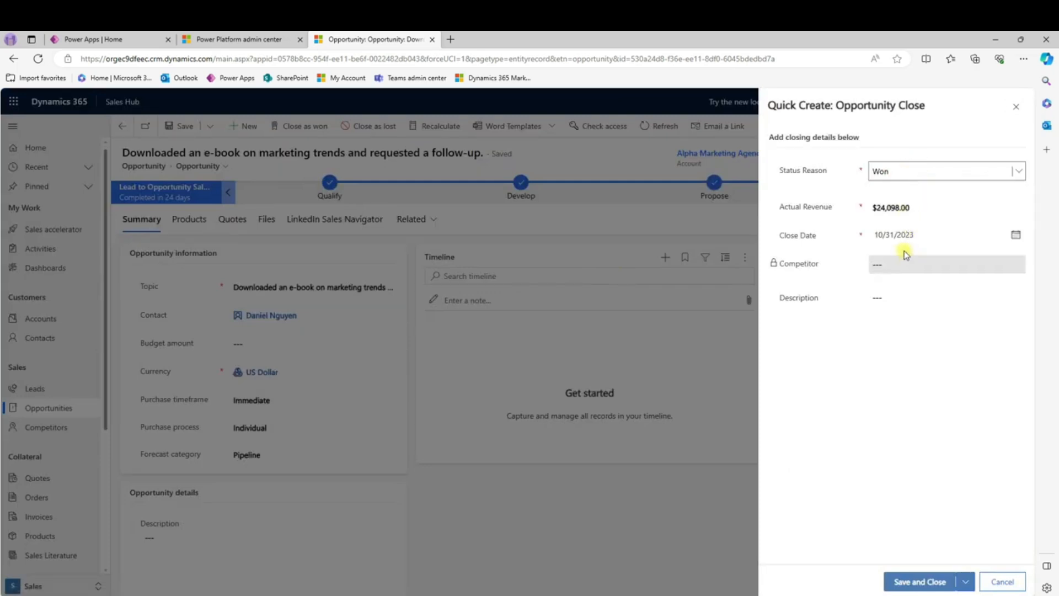
pyautogui.click(920, 581)
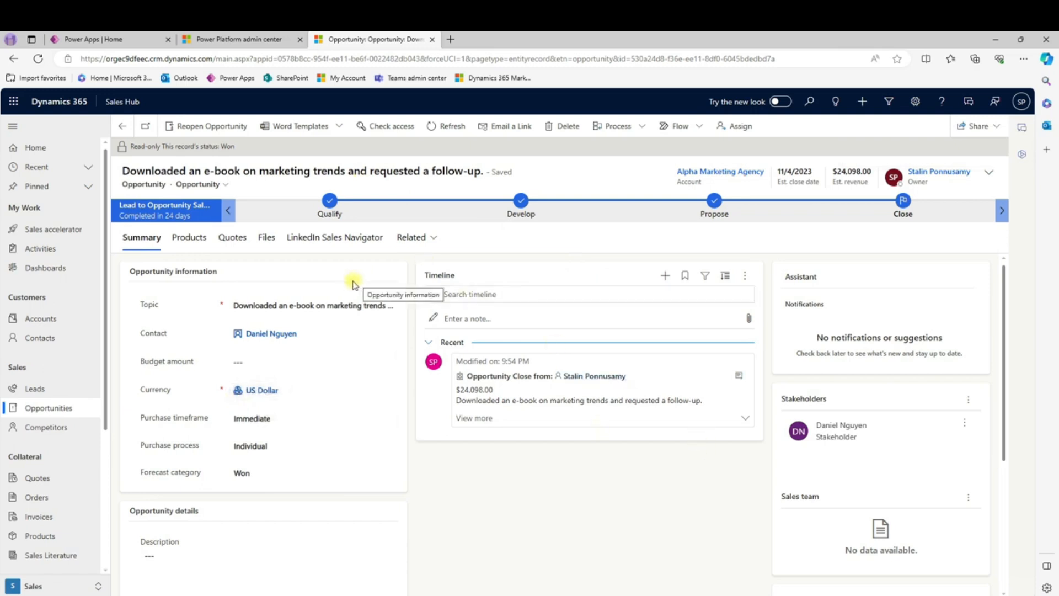
# Step: Return to the open opportunities and open the full record of the software solutions trade show opportunity
pyautogui.click(61, 409)
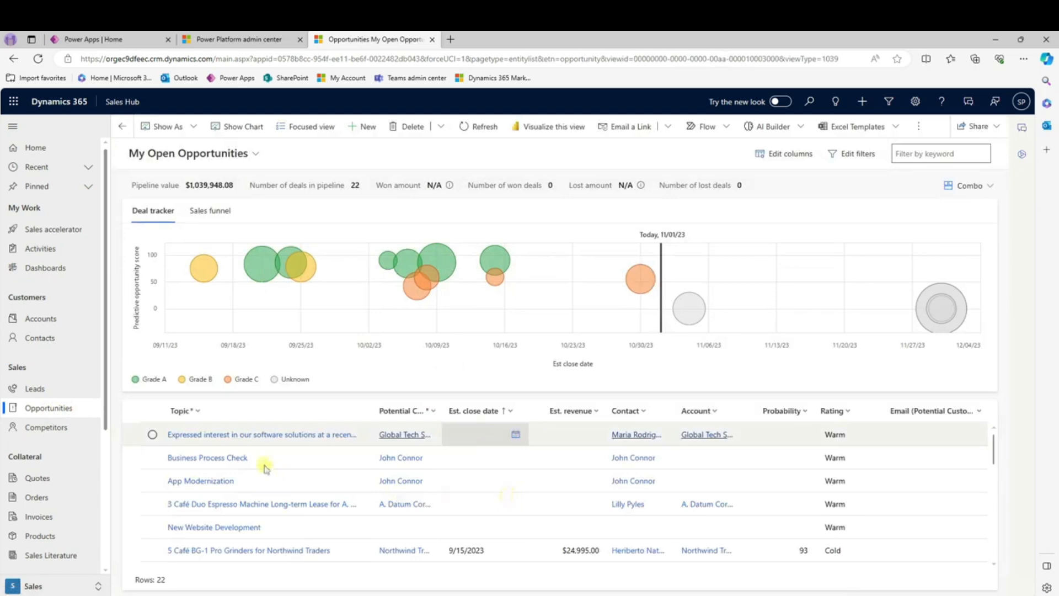
pyautogui.click(338, 435)
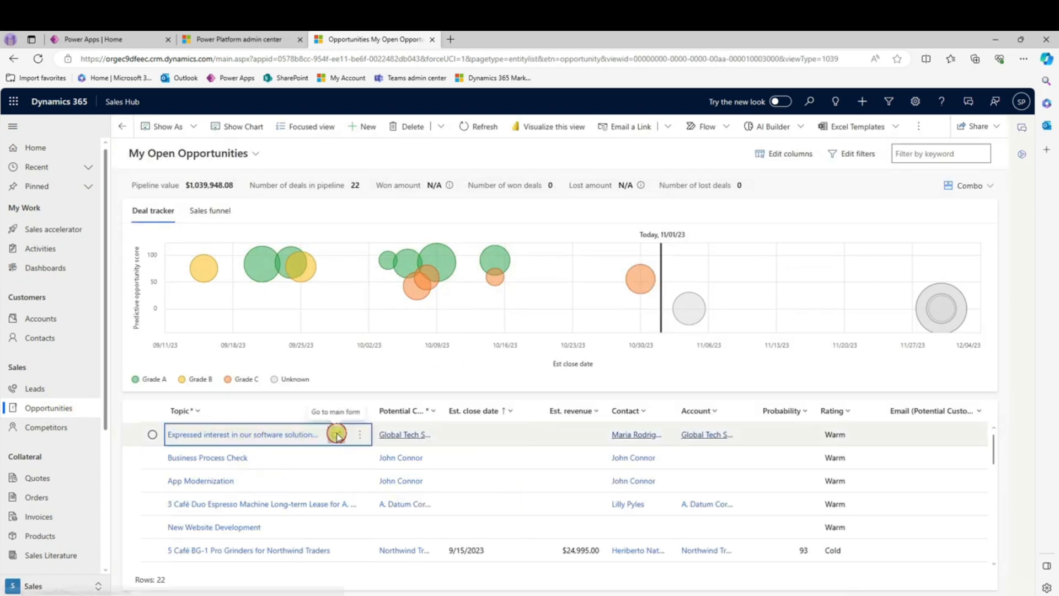
pyautogui.click(338, 435)
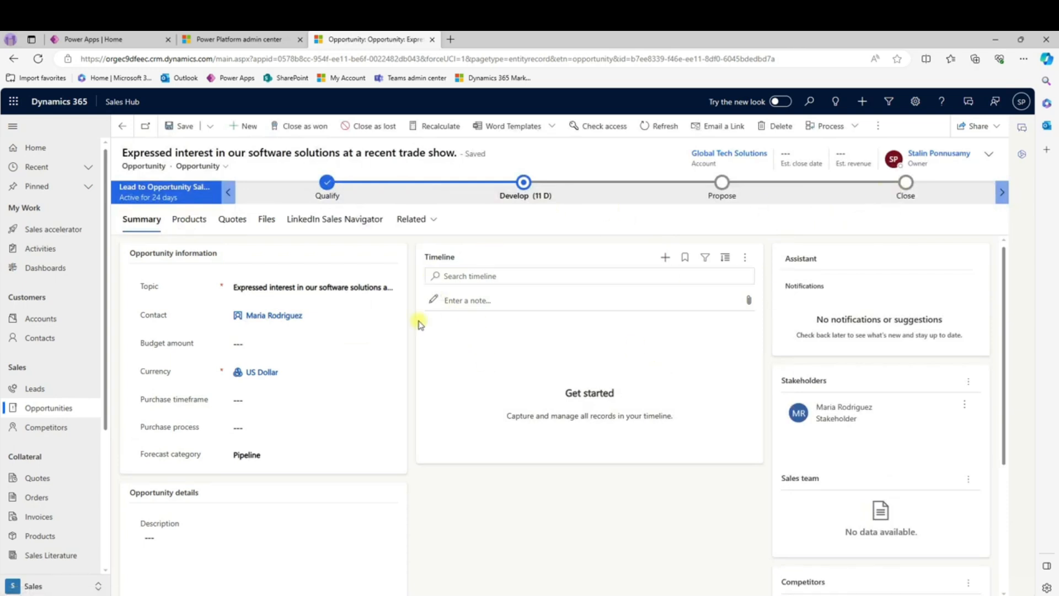
# Step: Close the software solutions opportunity as lost with status reason Canceled and an actual revenue of 250000
pyautogui.click(368, 128)
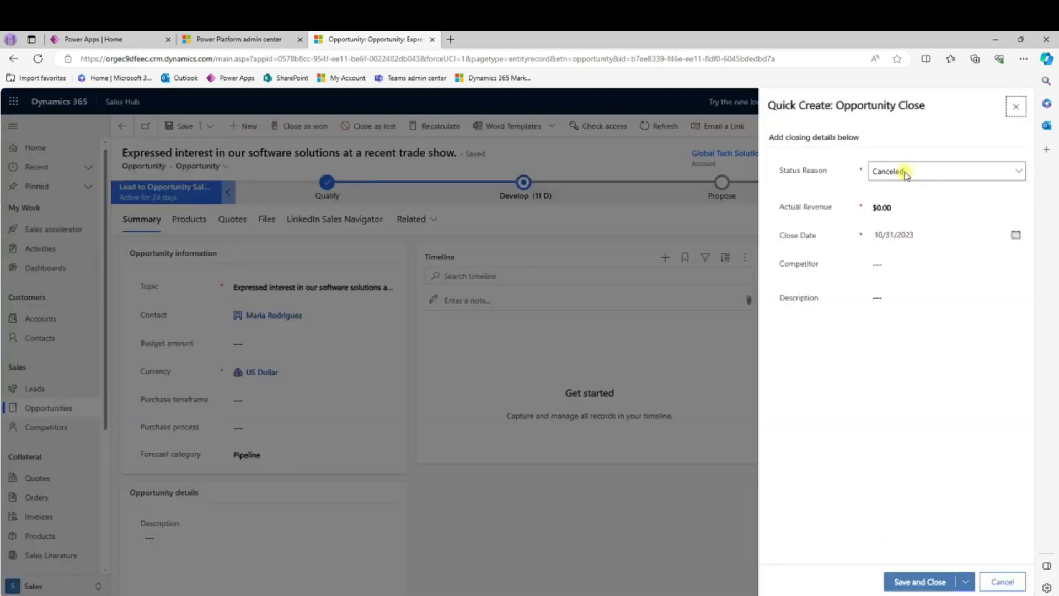
pyautogui.click(913, 173)
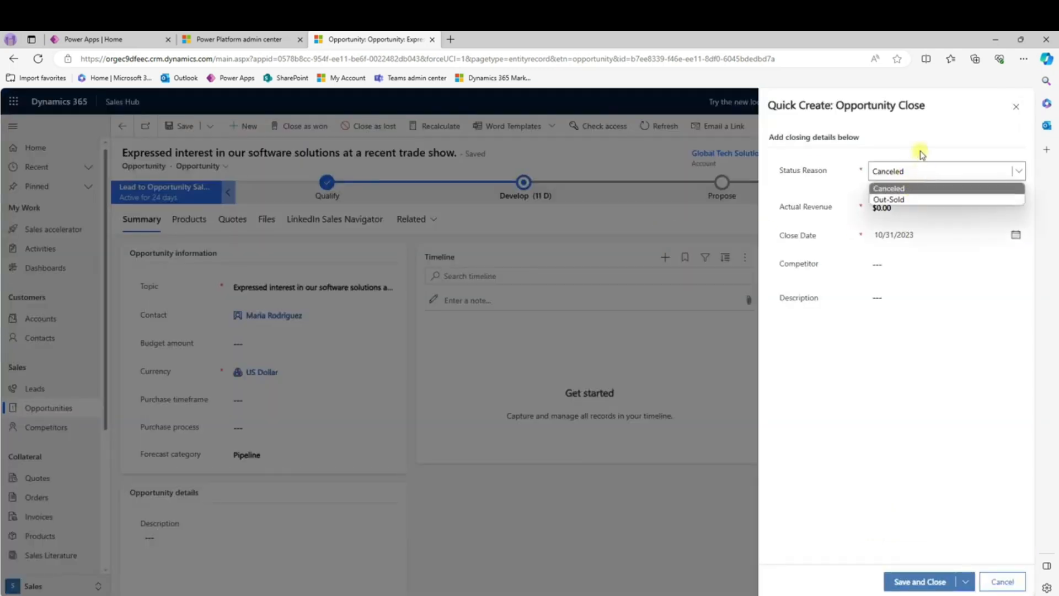
pyautogui.click(919, 152)
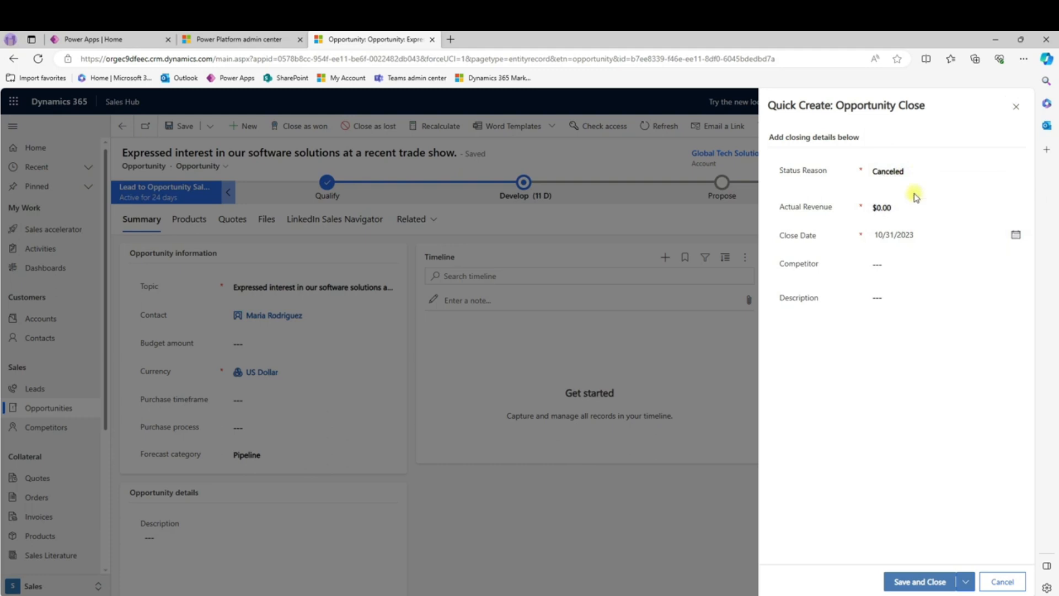
pyautogui.click(877, 207)
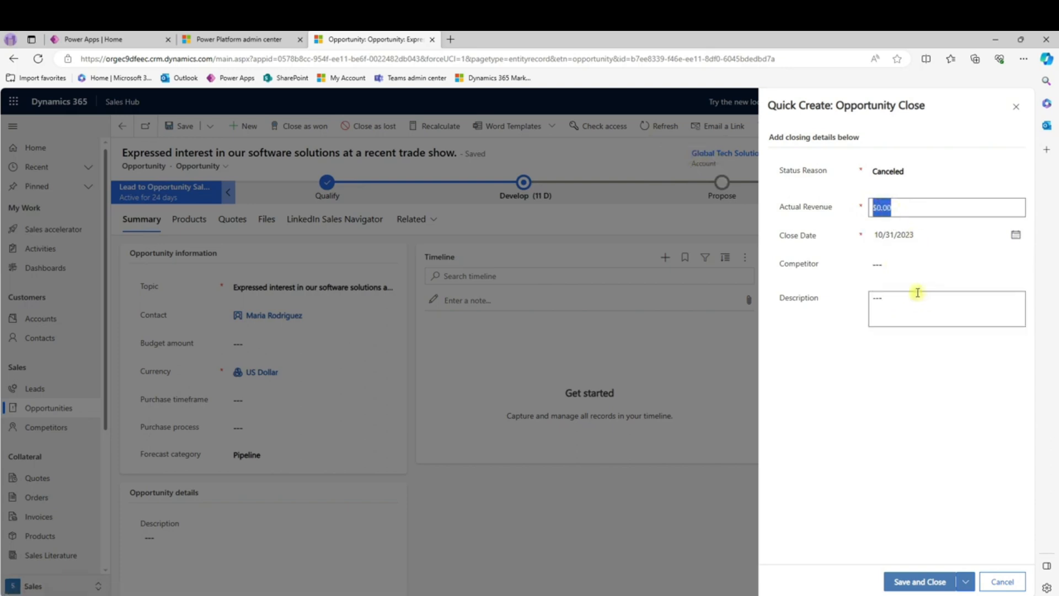
pyautogui.write('250000')
pyautogui.click(928, 580)
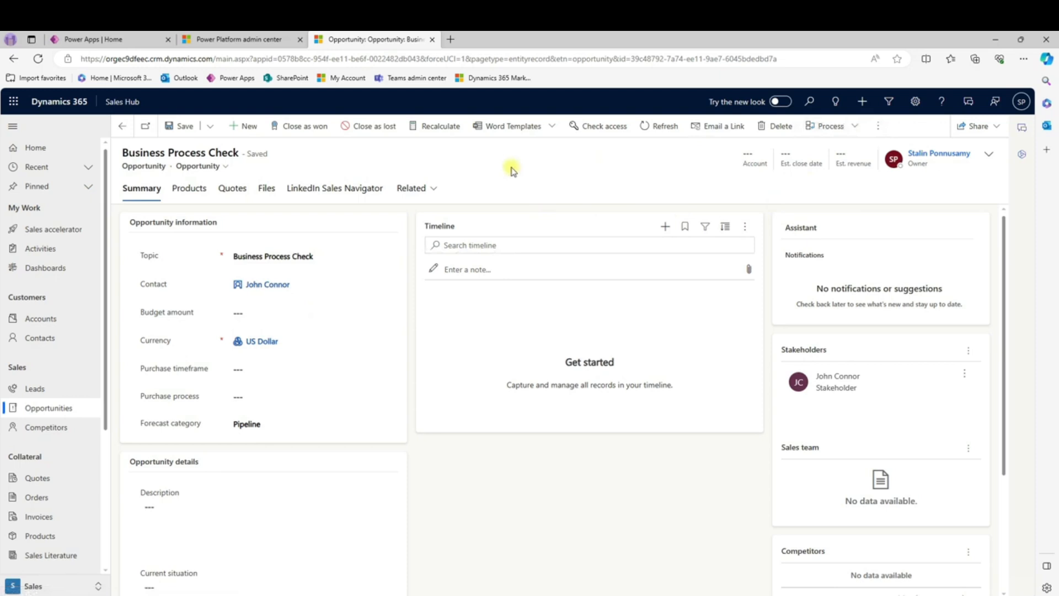
pyautogui.click(878, 126)
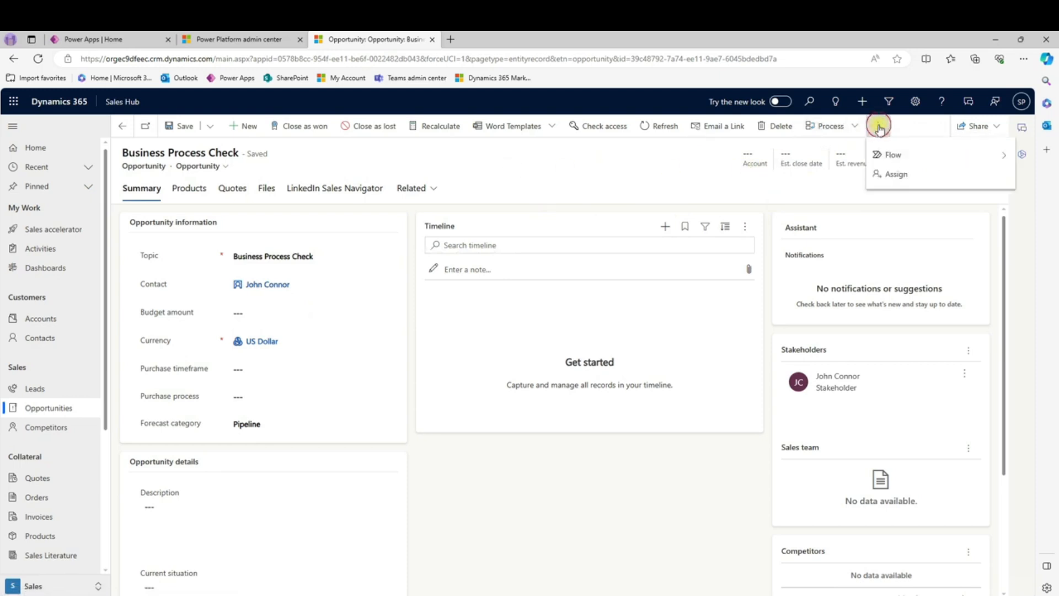
pyautogui.click(925, 152)
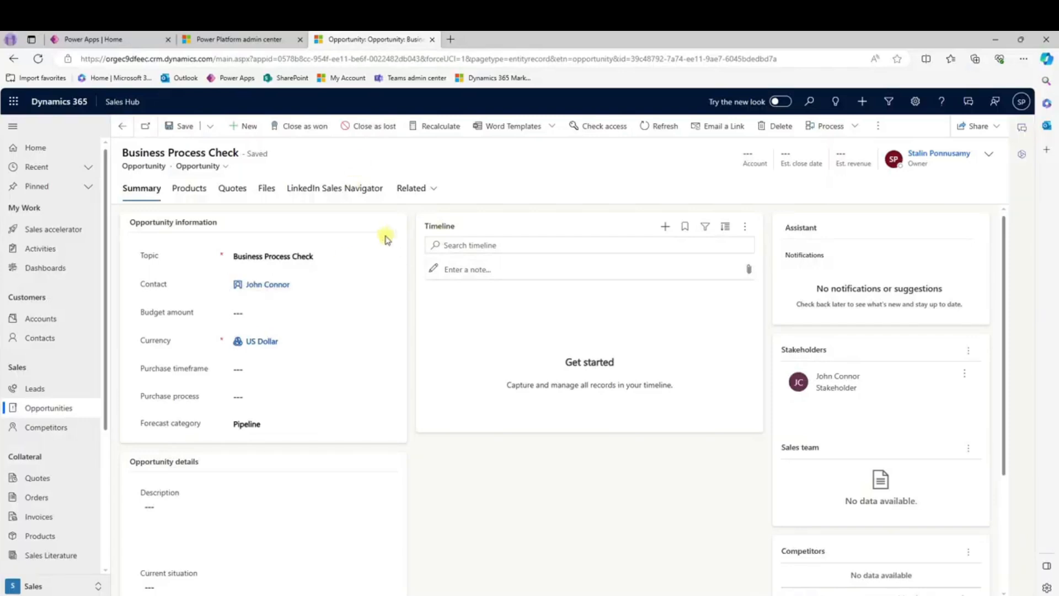
# Step: Add one Airpot, one Airpot XL and one Café A-100 Automatic to the Business Process Check opportunity's products
pyautogui.click(195, 190)
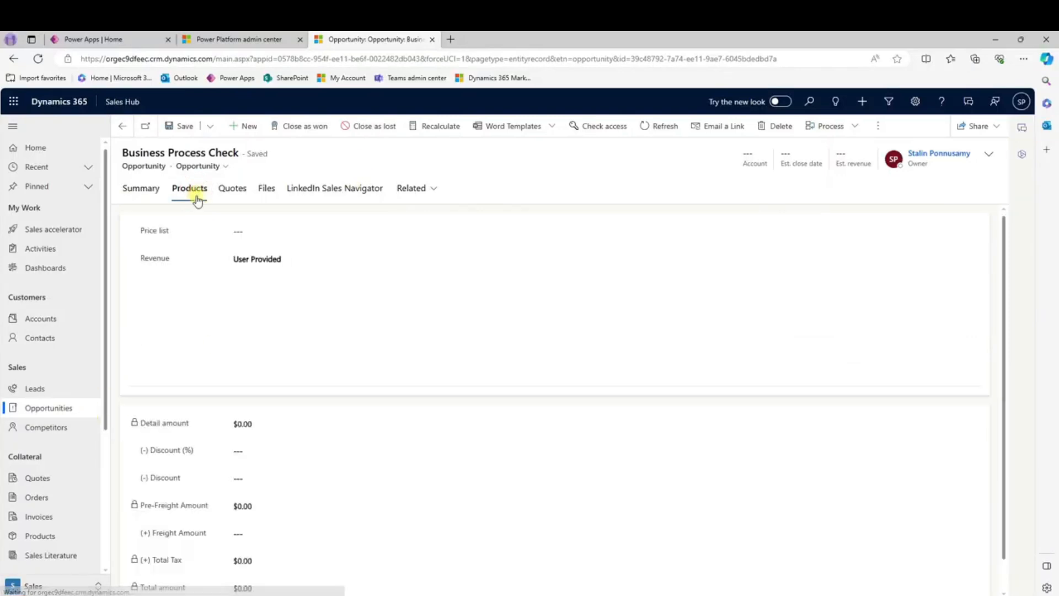
pyautogui.click(810, 287)
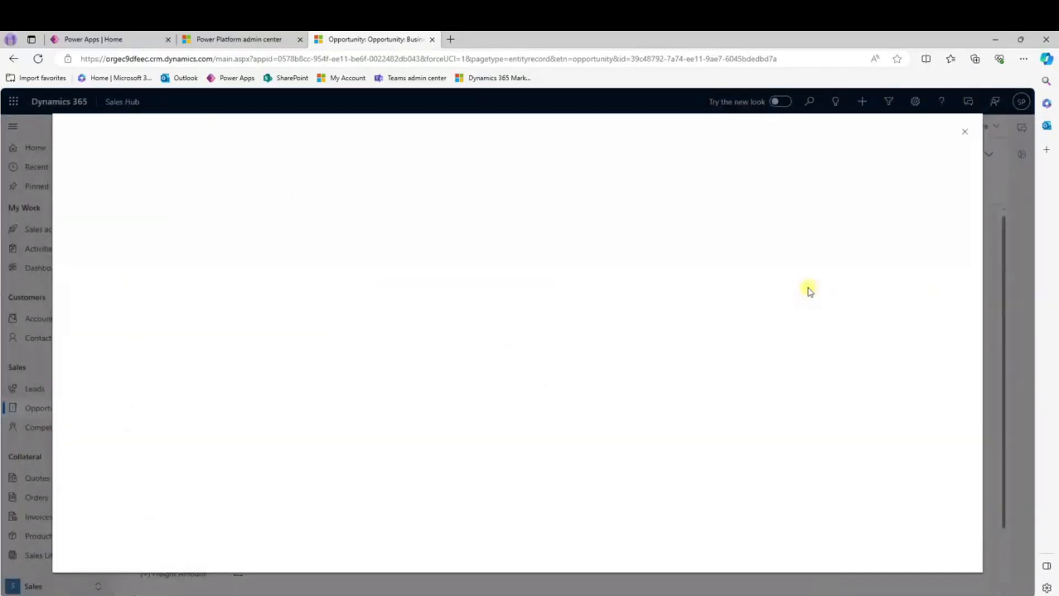
pyautogui.click(794, 221)
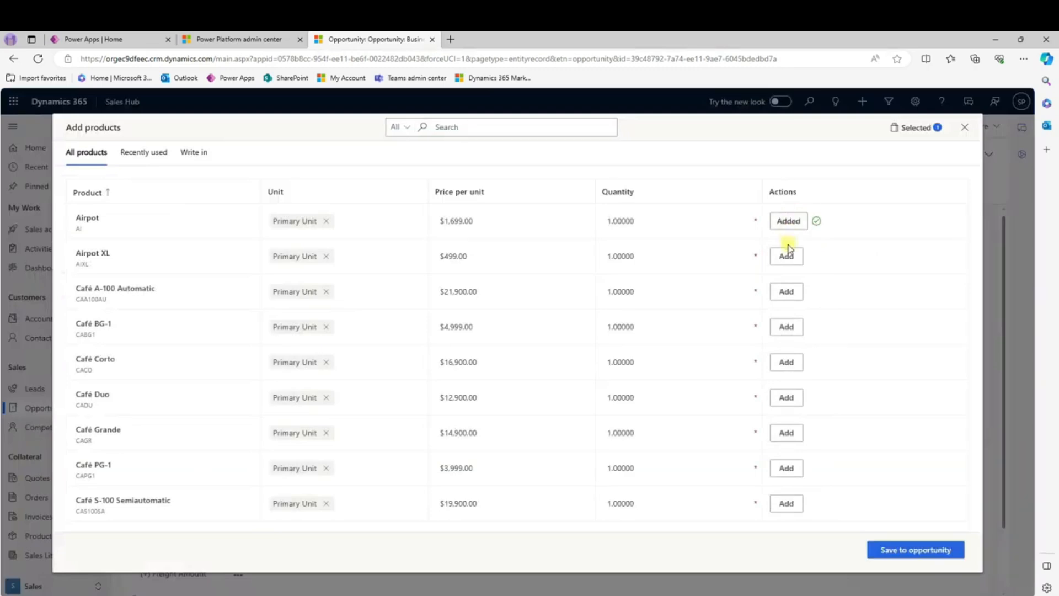
pyautogui.click(787, 256)
pyautogui.click(787, 291)
pyautogui.click(902, 550)
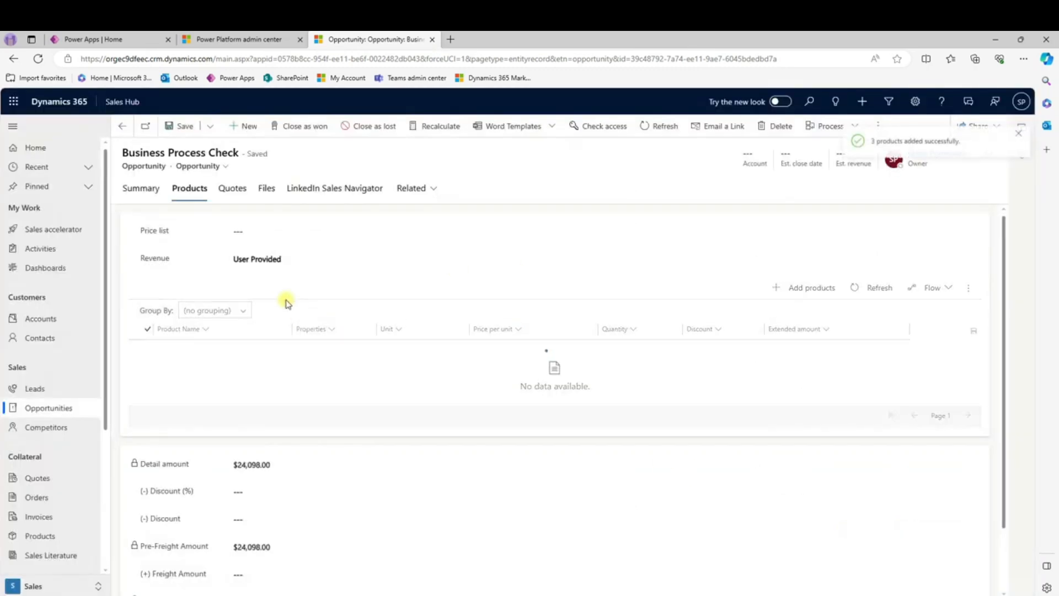
# Step: Set the Business Process Check opportunity's revenue to System Calculated, save the record and dismiss the notification
pyautogui.click(264, 260)
pyautogui.click(266, 288)
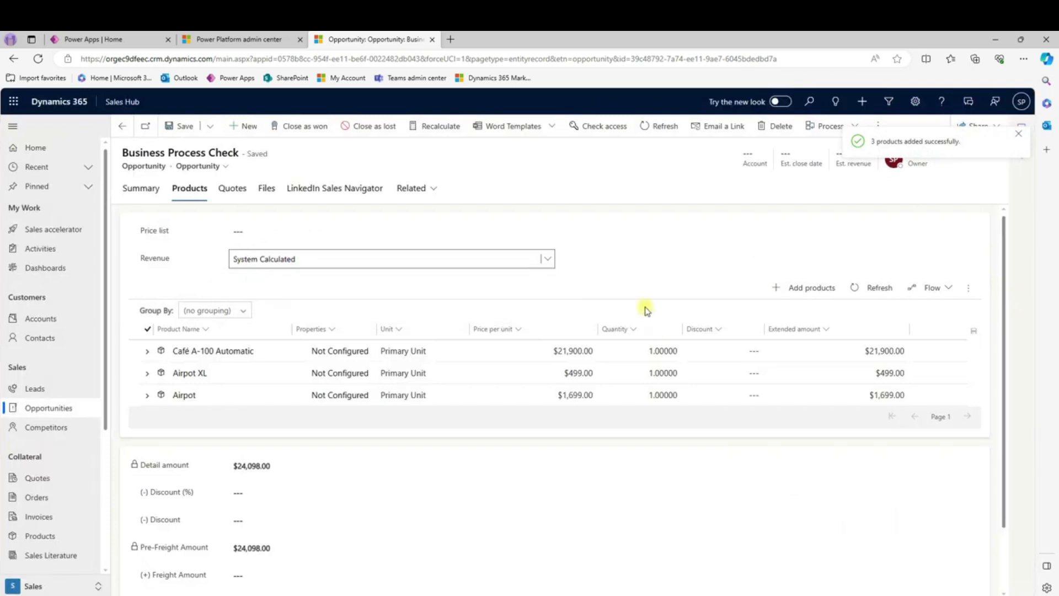
pyautogui.click(174, 126)
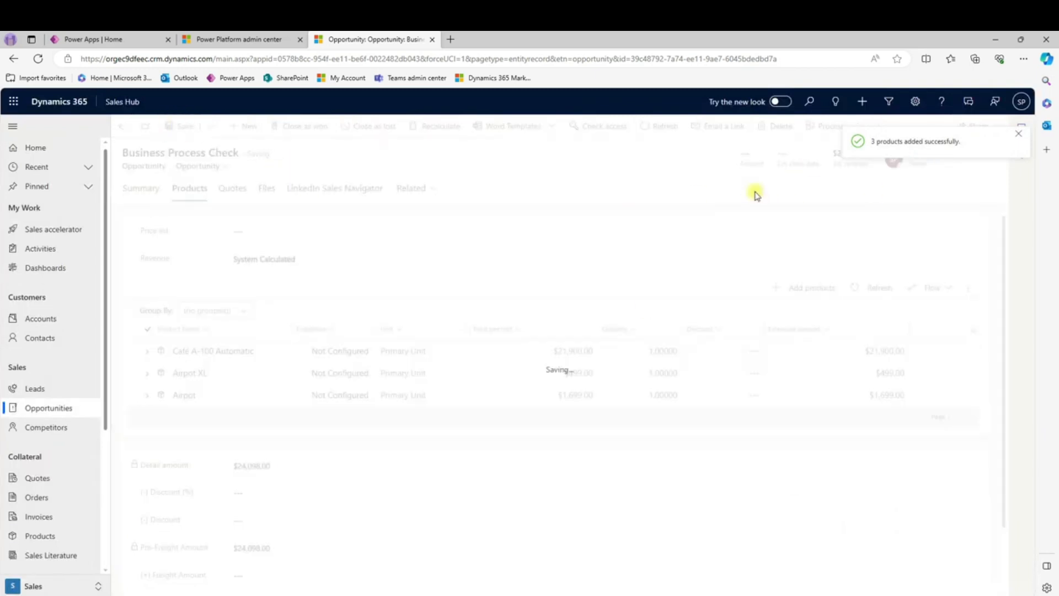
pyautogui.click(1019, 133)
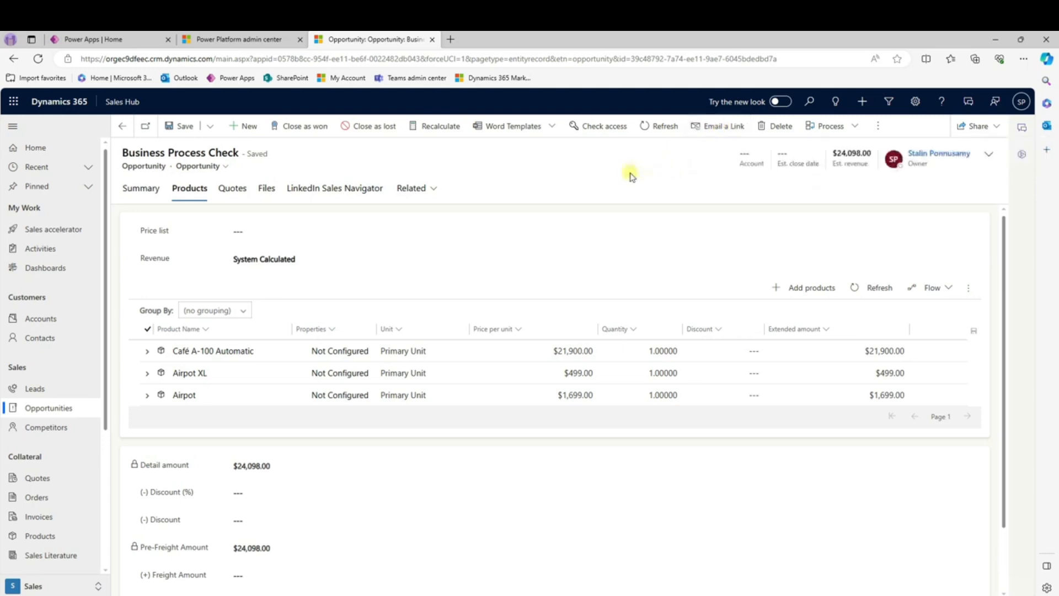
# Step: Generate a Word document from the Opportunity Summary template for Business Process Check and open the downloaded file
pyautogui.click(547, 126)
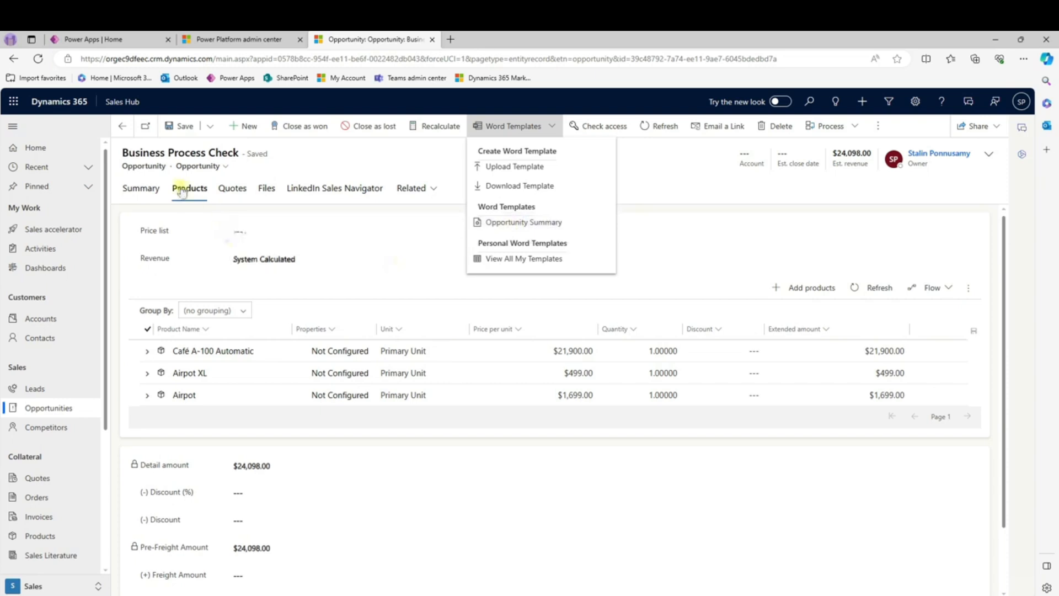
pyautogui.click(524, 222)
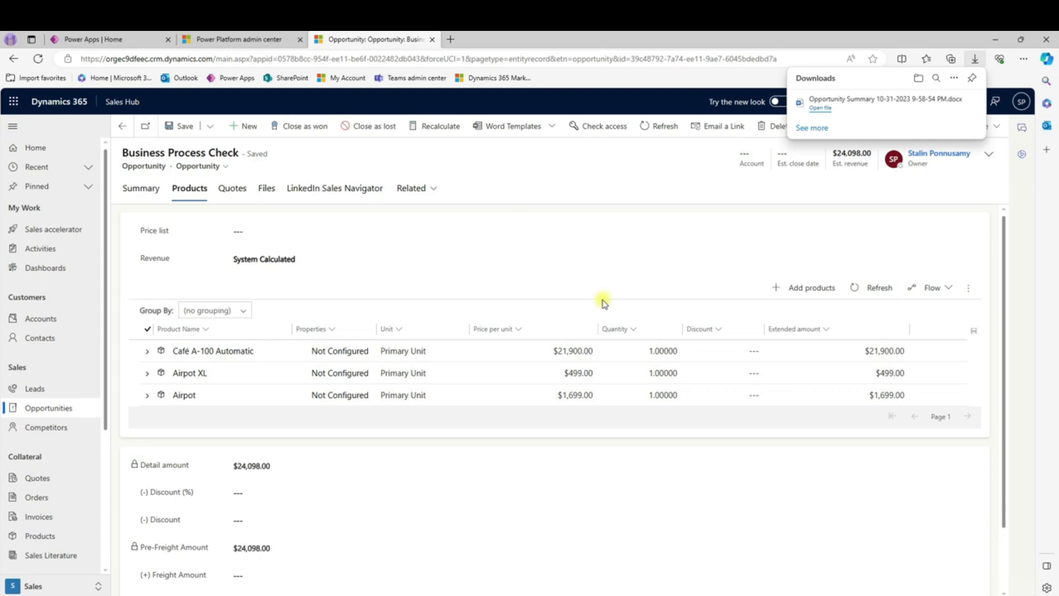
pyautogui.click(820, 111)
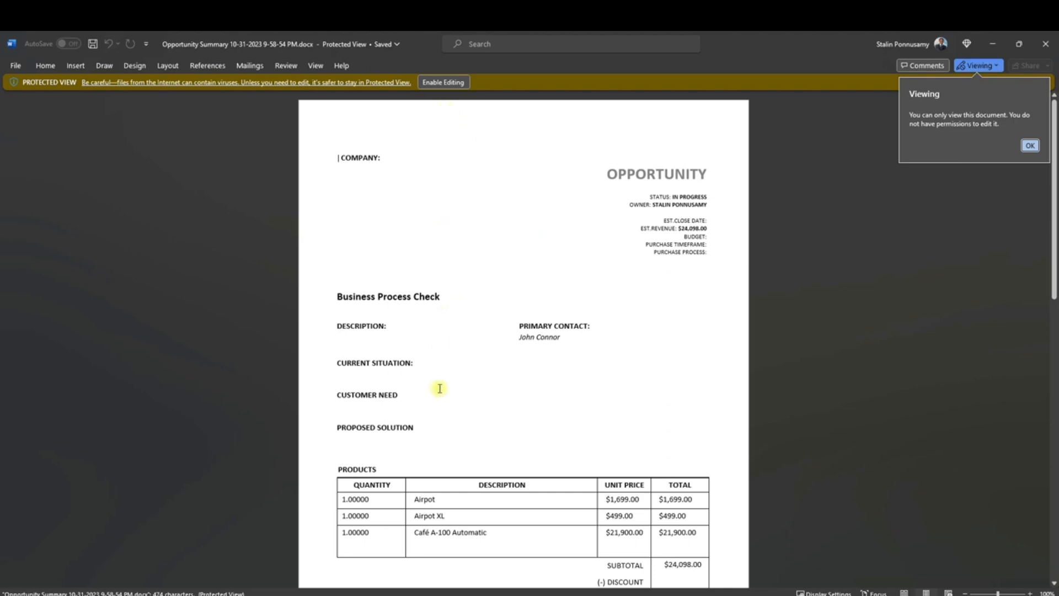
# Step: Enable editing in the summary document, review its opportunity details and product table, and return to the opportunity record
pyautogui.click(450, 82)
pyautogui.click(1029, 145)
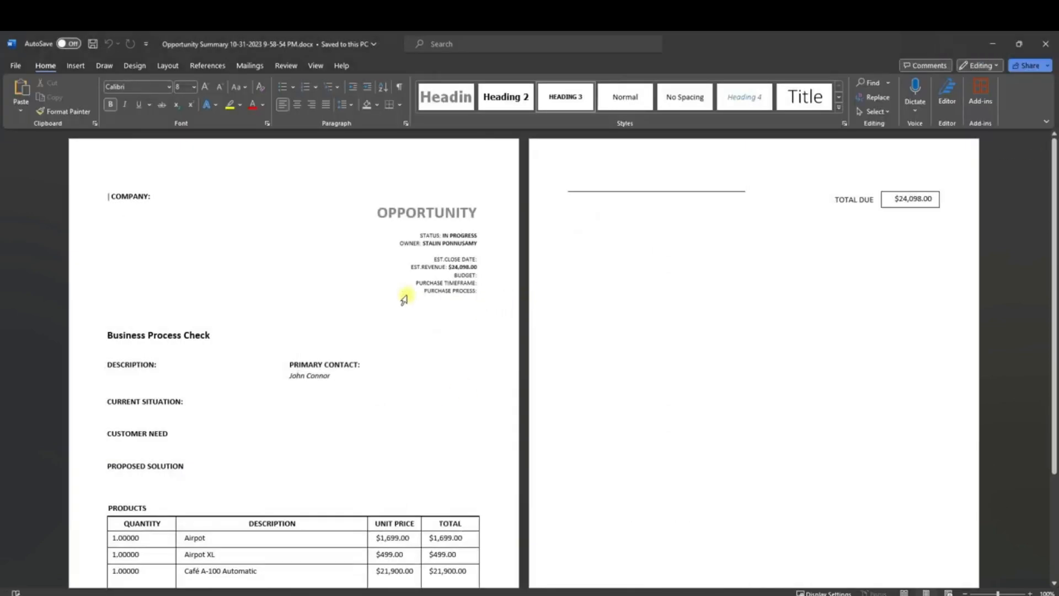
pyautogui.scroll(-2, 356, 296)
pyautogui.scroll(-2, 357, 295)
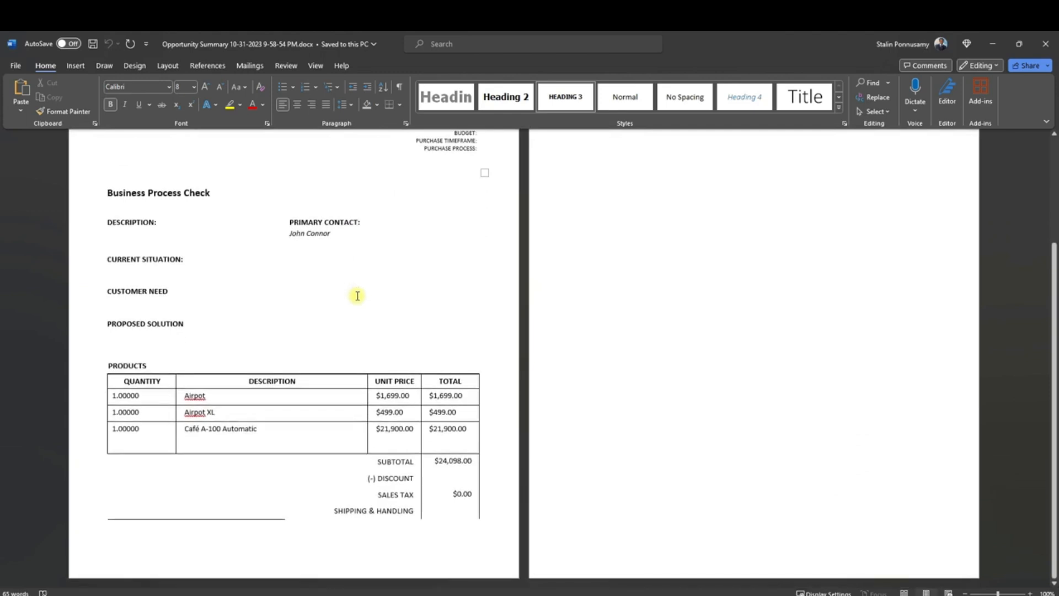
pyautogui.scroll(4, 357, 296)
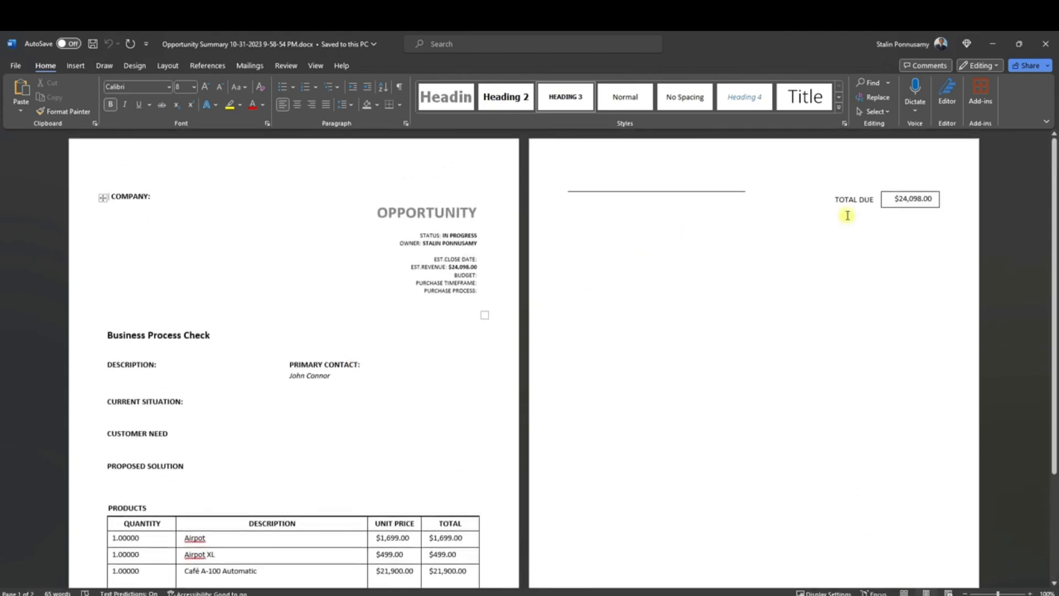
pyautogui.click(995, 46)
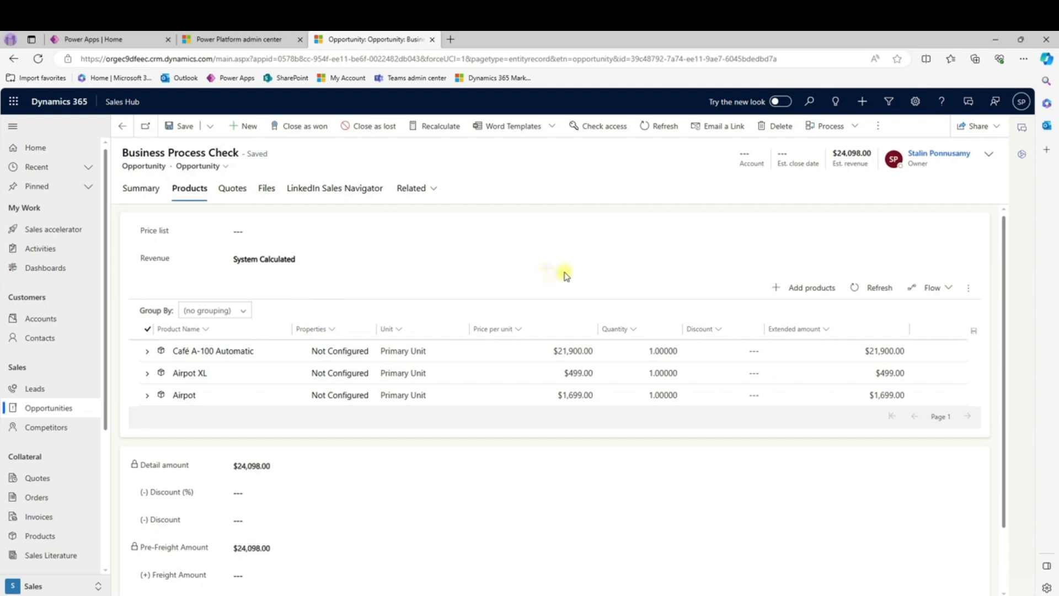
# Step: List the Word templates available for the Business Process Check opportunity again
pyautogui.click(550, 127)
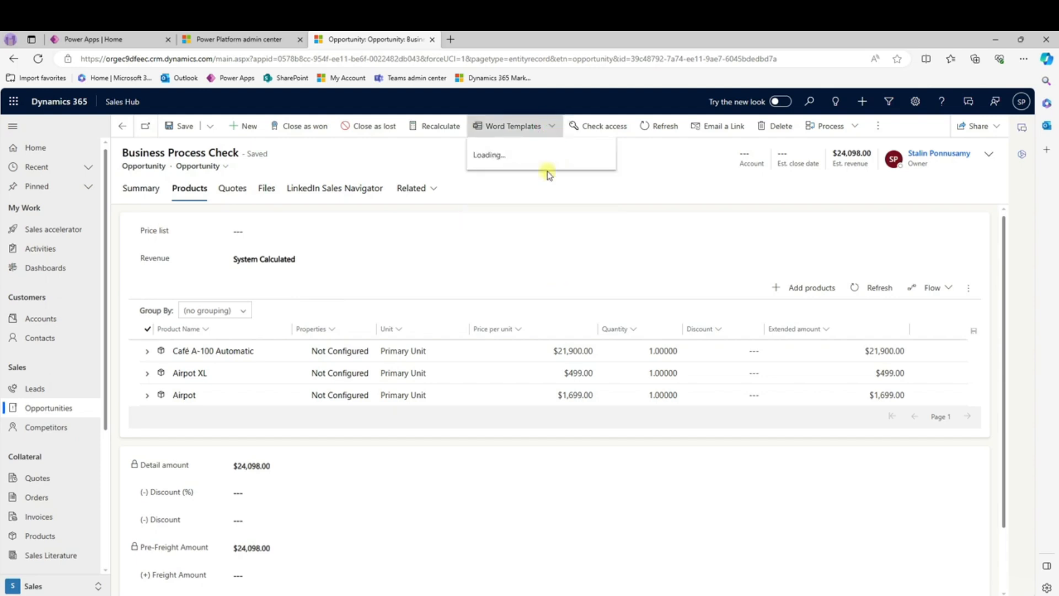